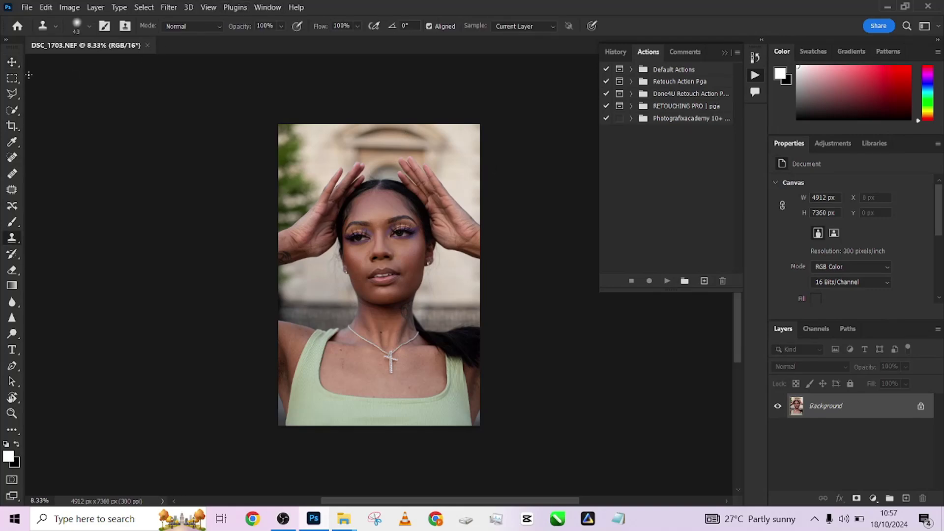
# Select the Move tool and collapse the floating History/Actions panel into the dock
pyautogui.click(12, 63)
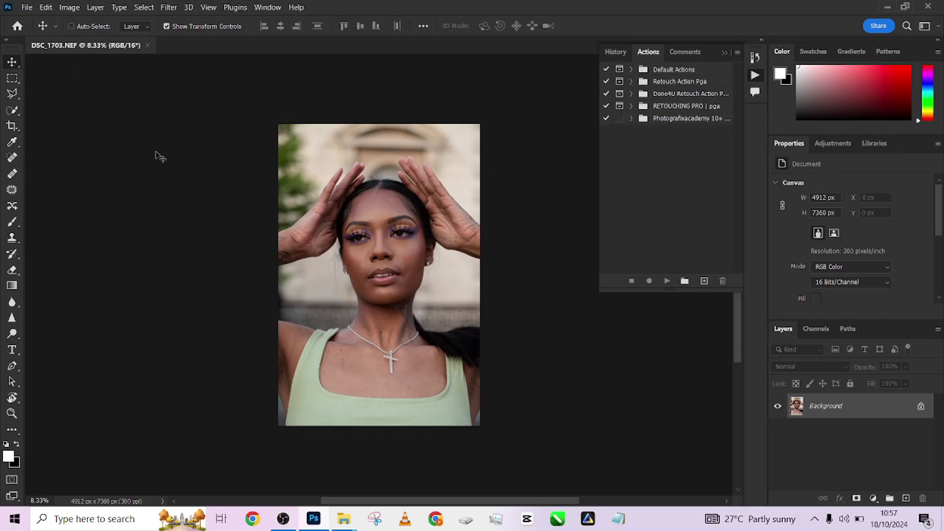
pyautogui.click(725, 51)
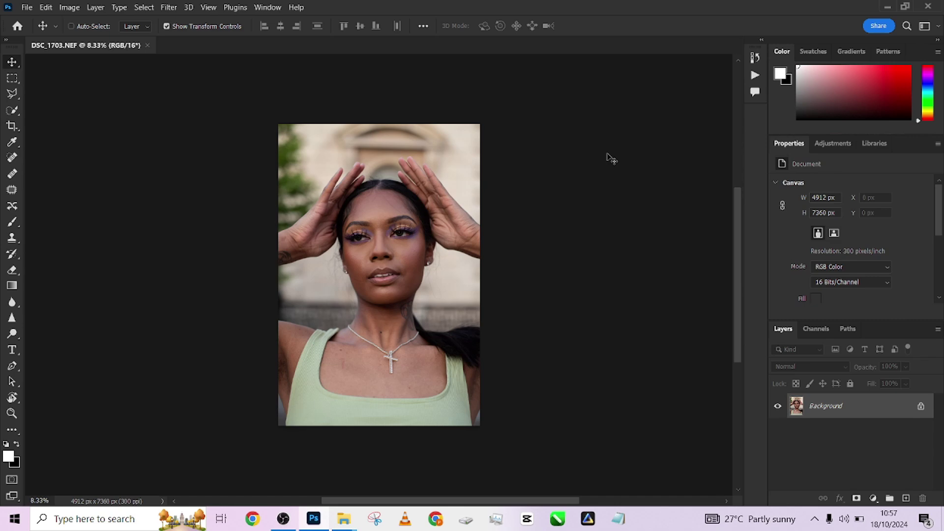
pyautogui.click(754, 77)
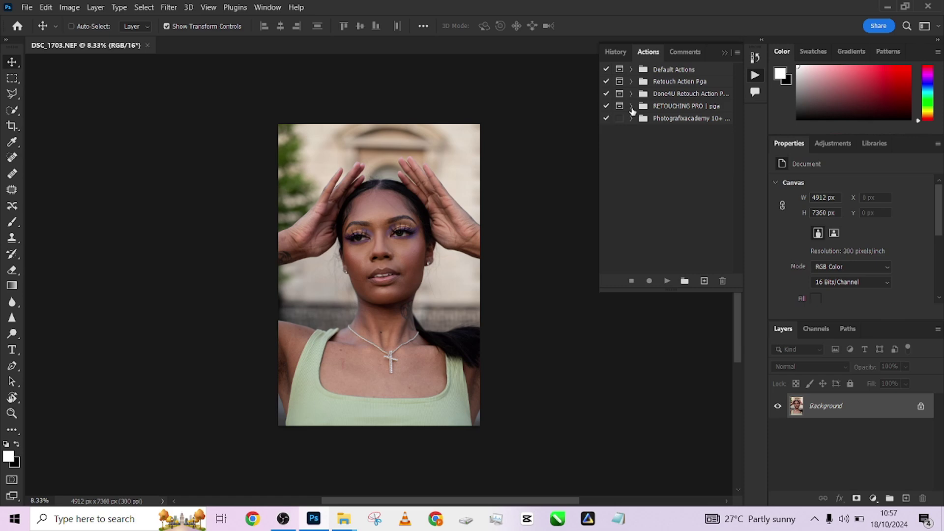
# Reopen the Actions panel from the Window menu and select the Done4U Retouch action
pyautogui.click(724, 51)
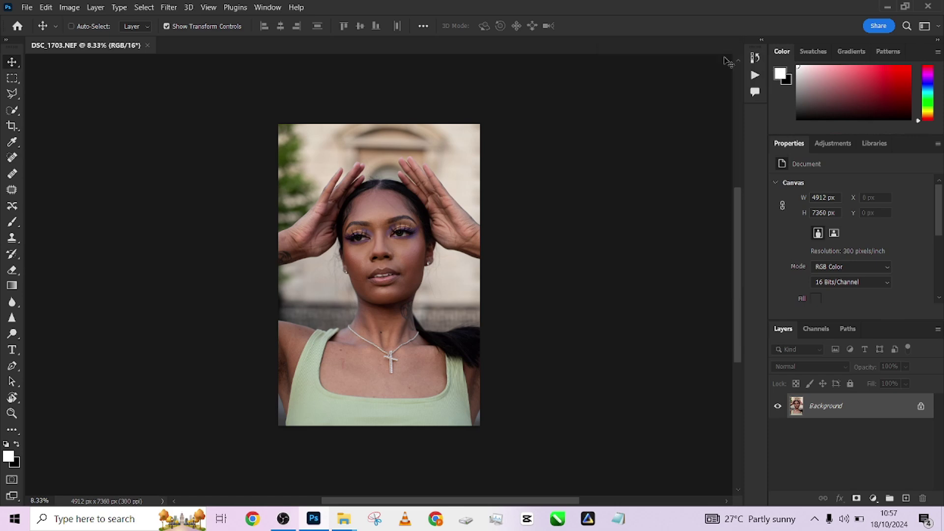
pyautogui.click(258, 7)
pyautogui.click(289, 92)
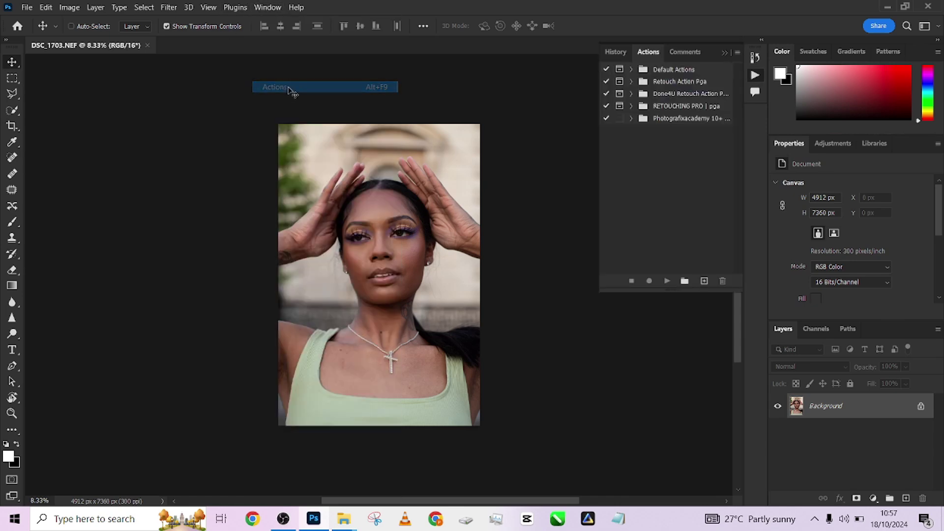
pyautogui.click(632, 94)
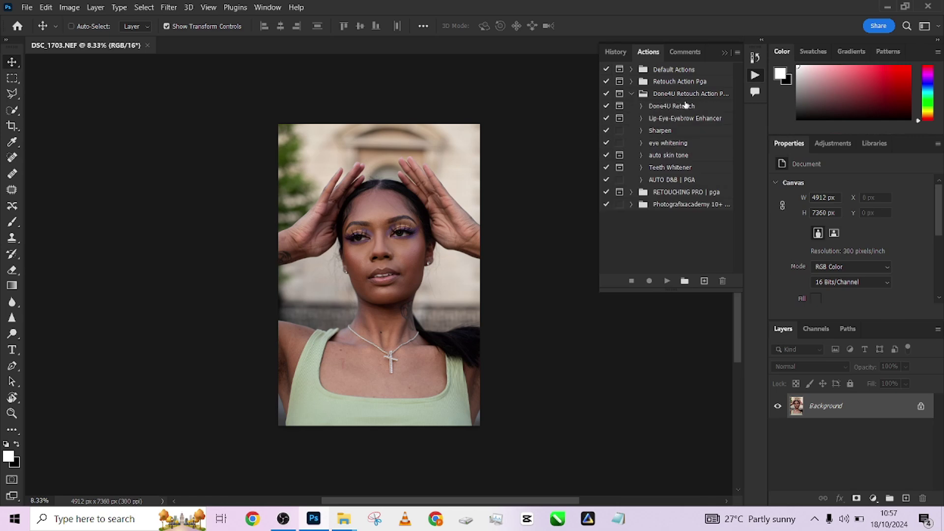
pyautogui.click(668, 108)
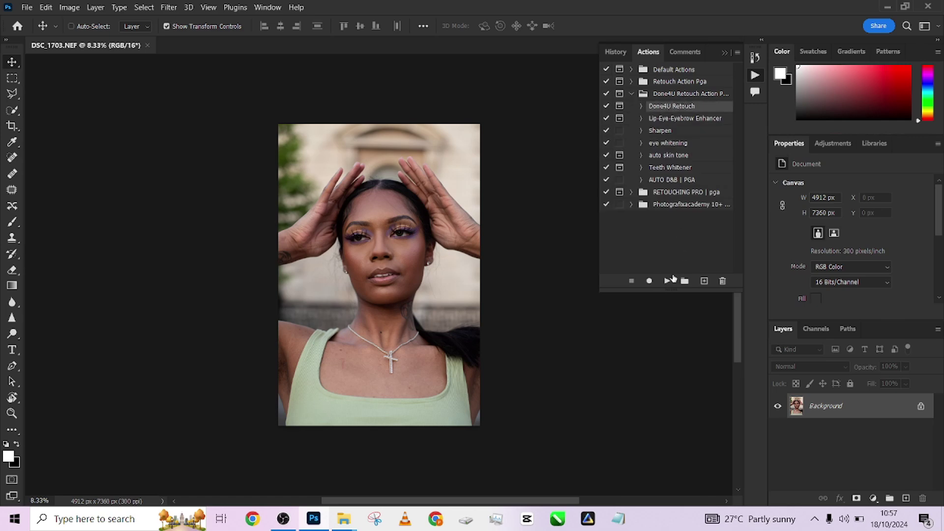
# Play Done4U Retouch with a Gaussian Blur radius of 2.5 pixels
pyautogui.click(667, 282)
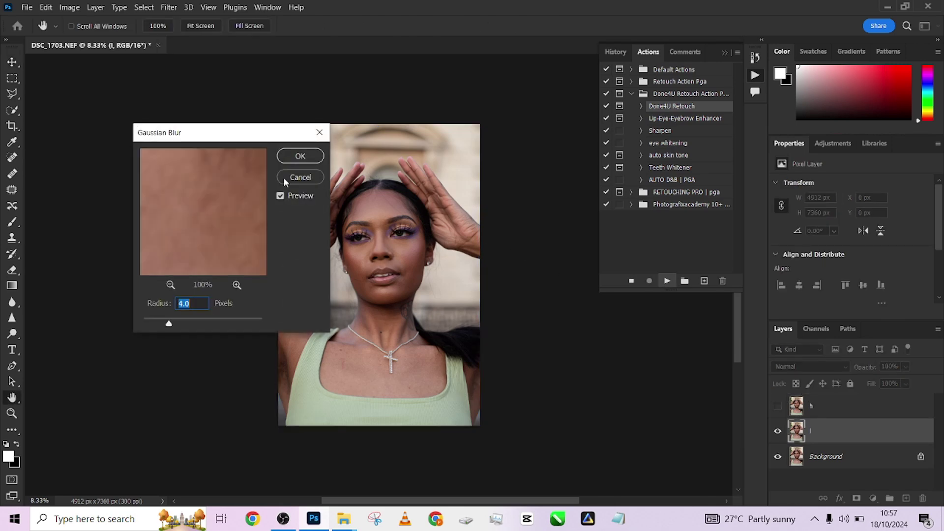
pyautogui.moveTo(203, 135); pyautogui.dragTo(151, 157)
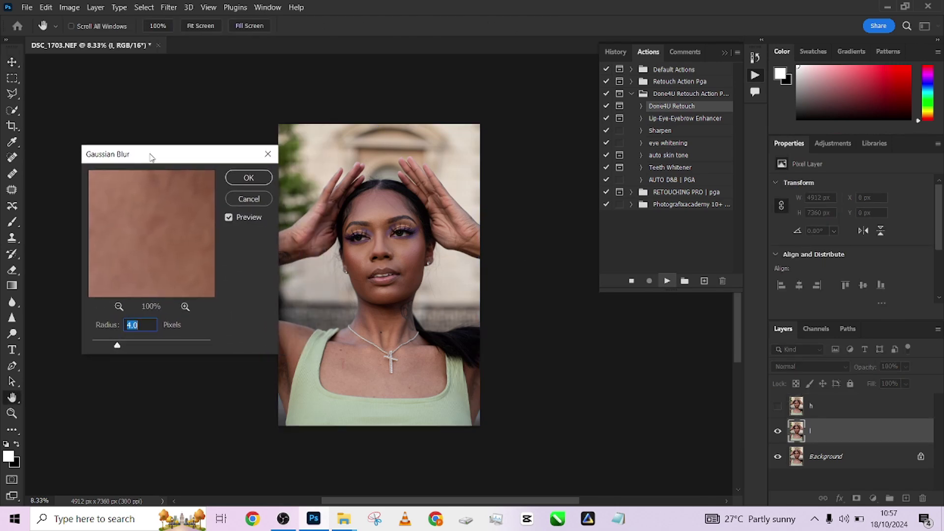
pyautogui.write('2.5')
pyautogui.click(249, 177)
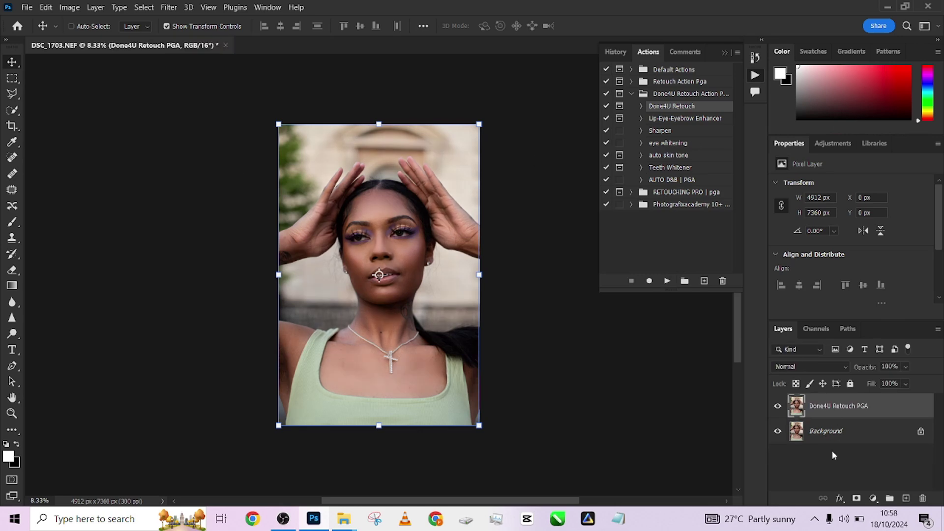
pyautogui.hotkey('ctrl', '+')
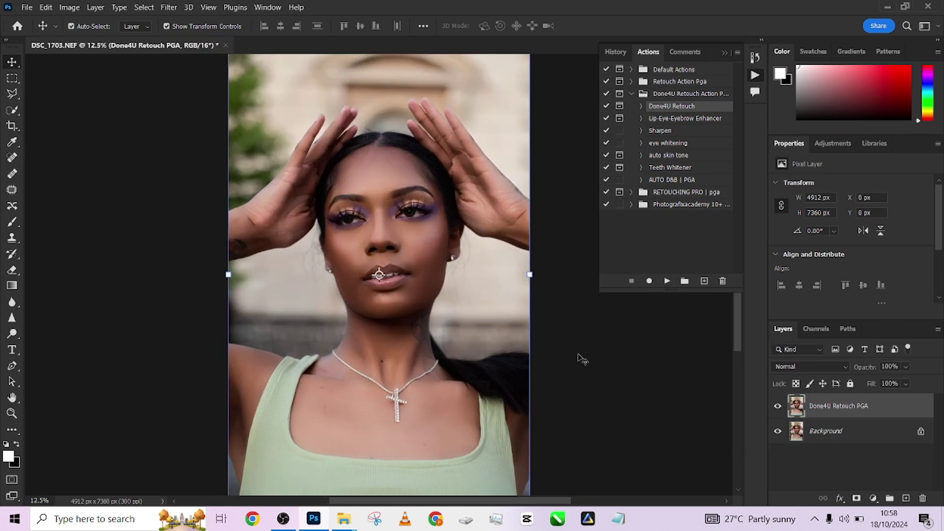
pyautogui.click(778, 406)
pyautogui.click(778, 407)
pyautogui.hotkey('ctrl', '-')
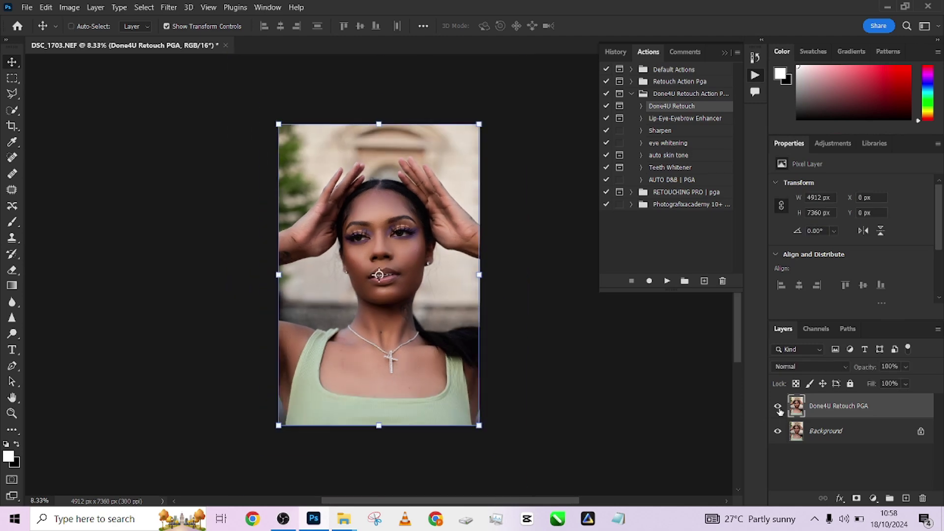
pyautogui.click(778, 407)
pyautogui.click(778, 408)
pyautogui.click(778, 408)
pyautogui.click(779, 408)
pyautogui.click(778, 408)
pyautogui.click(778, 408)
# Play the Sharpen action to add an Overlay-mode Sharpen group above the retouch layer
pyautogui.click(672, 132)
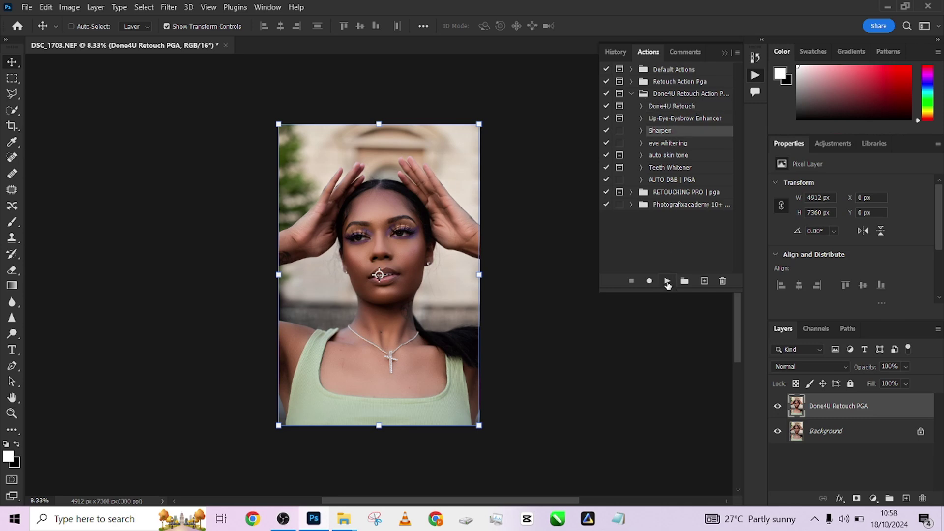
pyautogui.click(668, 282)
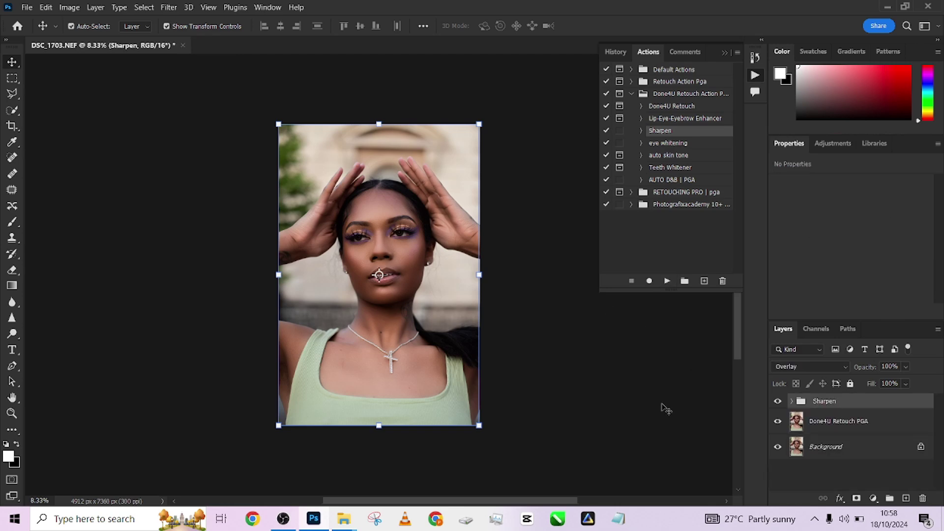
pyautogui.hotkey('ctrl', '+')
pyautogui.hotkey('ctrl', '+')
pyautogui.hotkey('ctrl', '-')
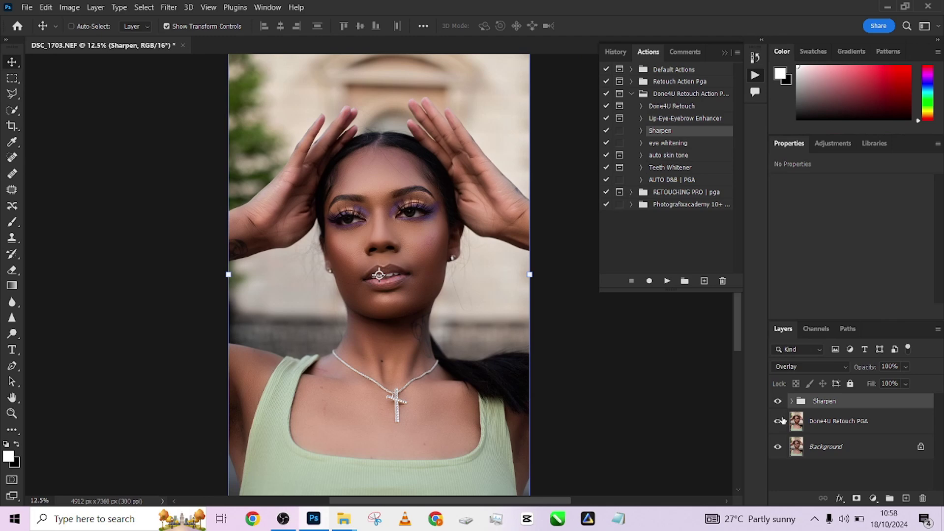
# Toggle the Sharpen group's visibility to compare the portrait with and without sharpening
pyautogui.click(778, 401)
pyautogui.click(778, 401)
pyautogui.click(777, 401)
pyautogui.click(778, 401)
pyautogui.moveTo(737, 343)
pyautogui.mouseDown()
pyautogui.moveTo(736, 327)
pyautogui.moveTo(736, 338)
pyautogui.mouseUp()
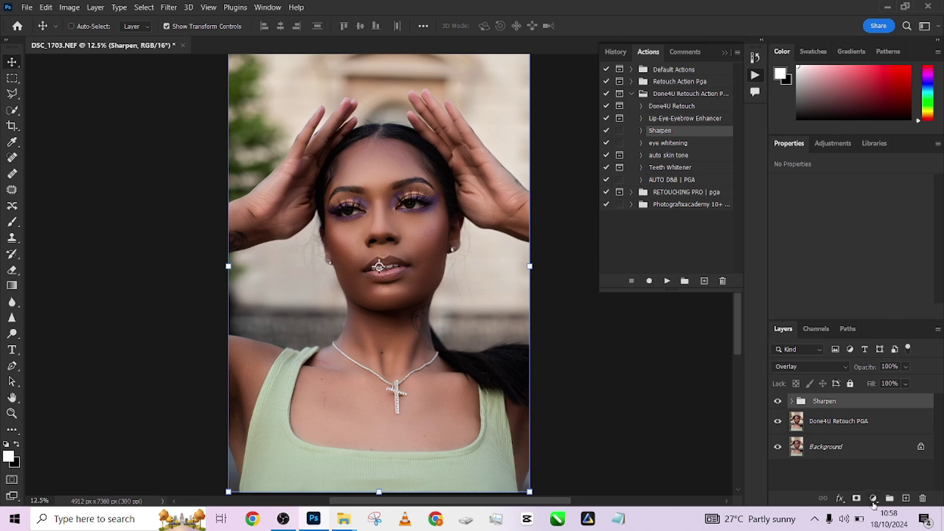
# Add a Hue/Saturation layer sampling the skin reds, with Saturation -66 and Lightness +24
pyautogui.click(872, 500)
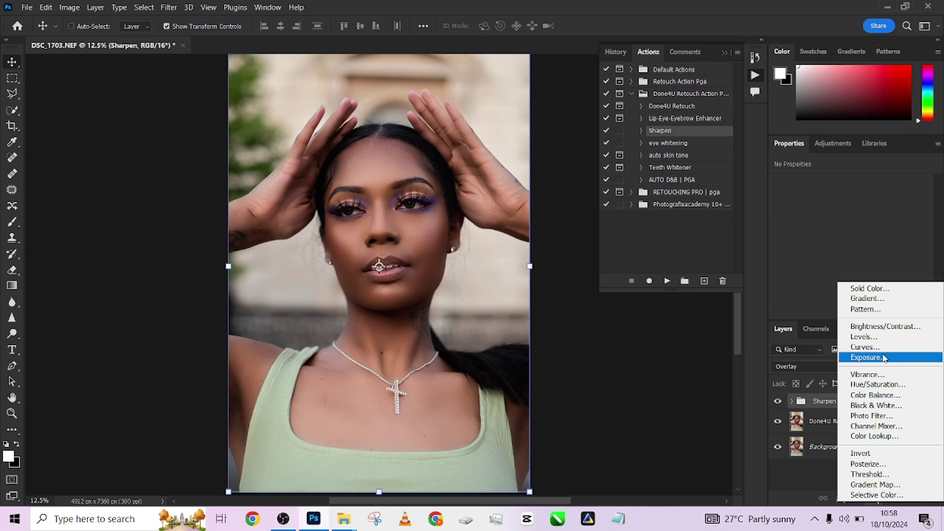
pyautogui.click(883, 387)
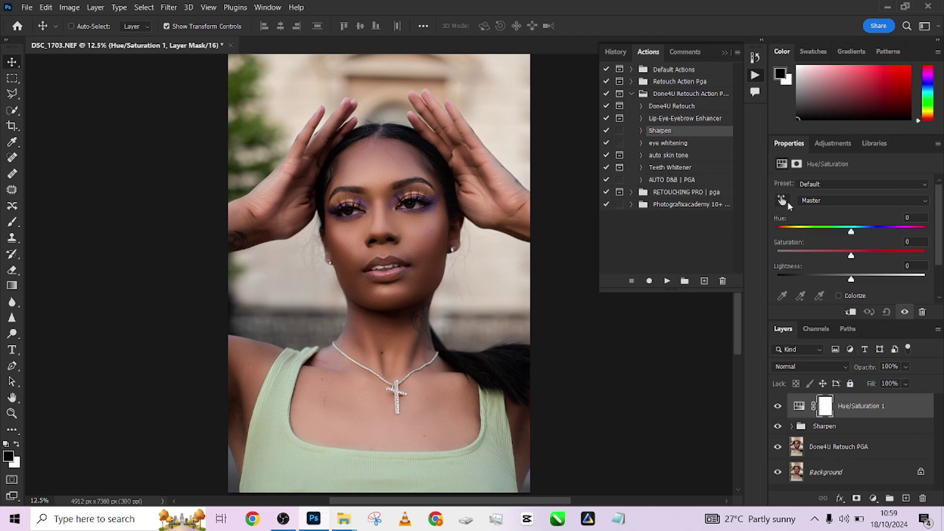
pyautogui.click(781, 200)
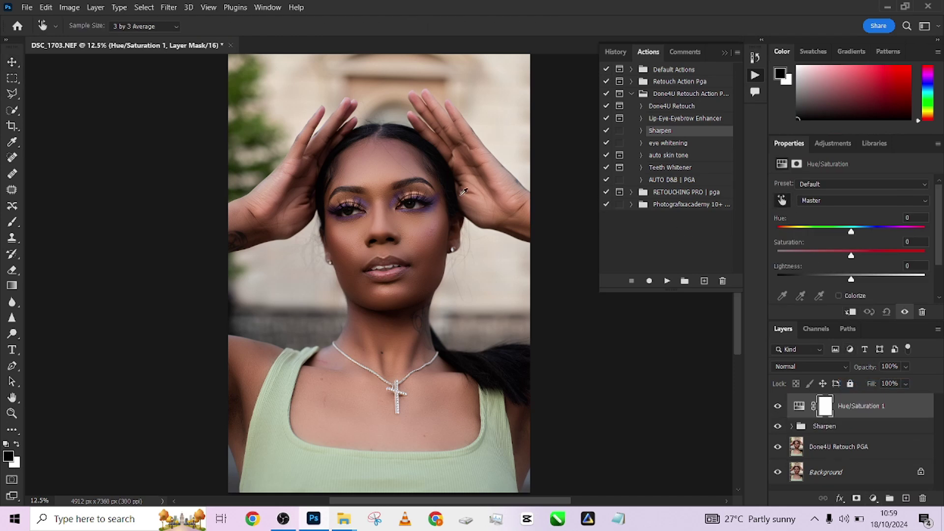
pyautogui.click(417, 205)
pyautogui.moveTo(851, 256); pyautogui.dragTo(802, 254)
pyautogui.moveTo(852, 280); pyautogui.dragTo(869, 284)
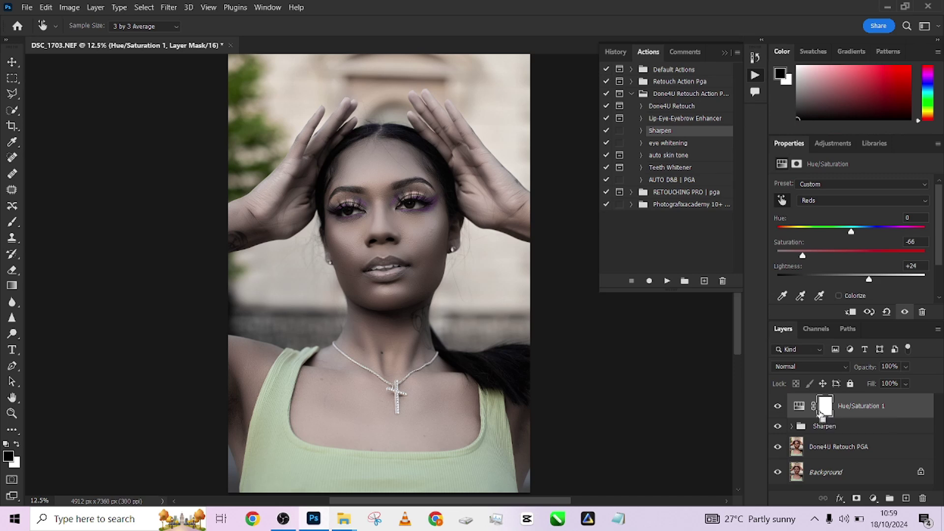
# Invert the Hue/Saturation 1 mask to black and set a small white brush for the eyes
pyautogui.hotkey('ctrl', 'i')
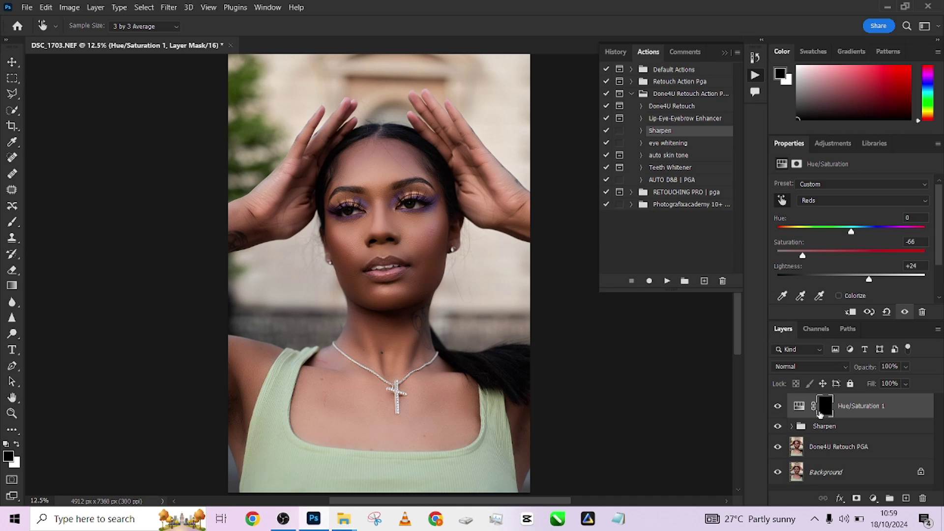
pyautogui.press('b')
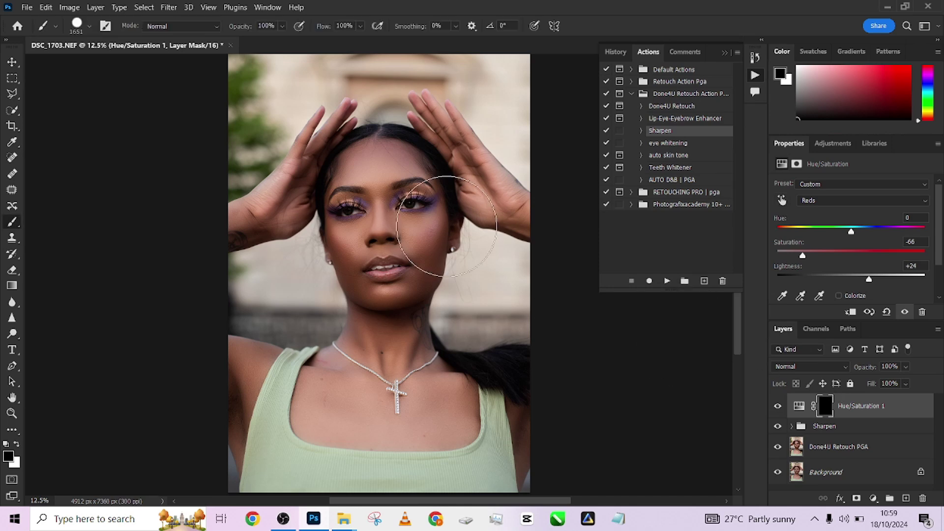
pyautogui.press('[')
pyautogui.press('[')
pyautogui.press('[')
pyautogui.press('[')
pyautogui.press('[')
pyautogui.press('[')
pyautogui.press('[')
pyautogui.press('[')
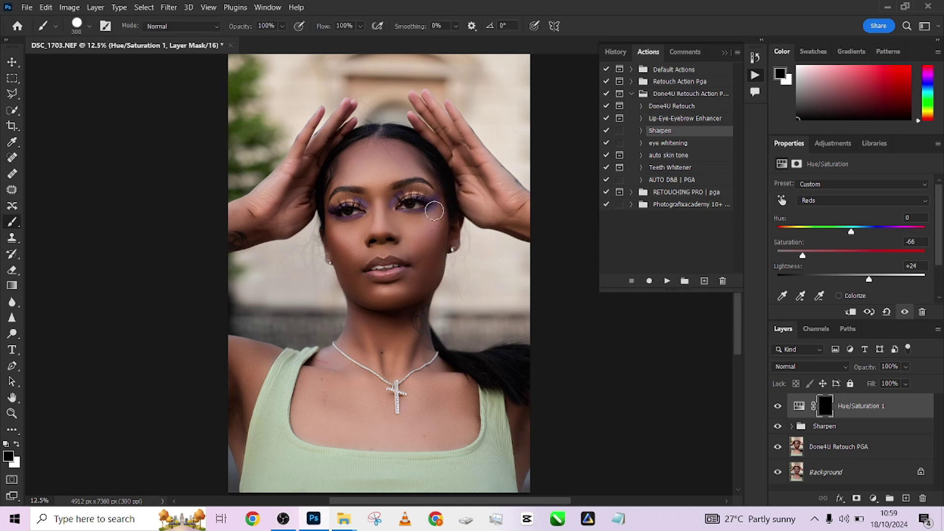
pyautogui.press('[')
pyautogui.press('[')
pyautogui.press('[')
pyautogui.press('[')
pyautogui.hotkey('ctrl', '+')
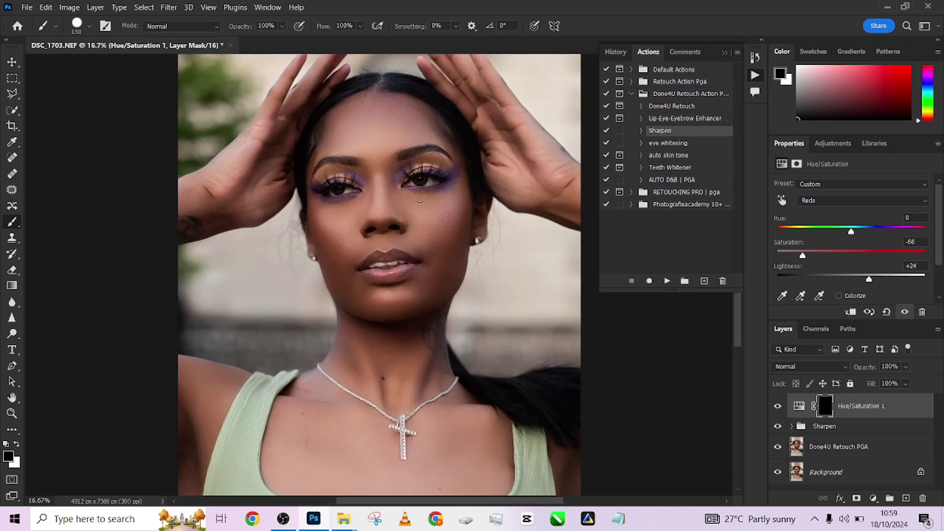
pyautogui.press('[')
pyautogui.press('[')
pyautogui.press('[')
pyautogui.press('x')
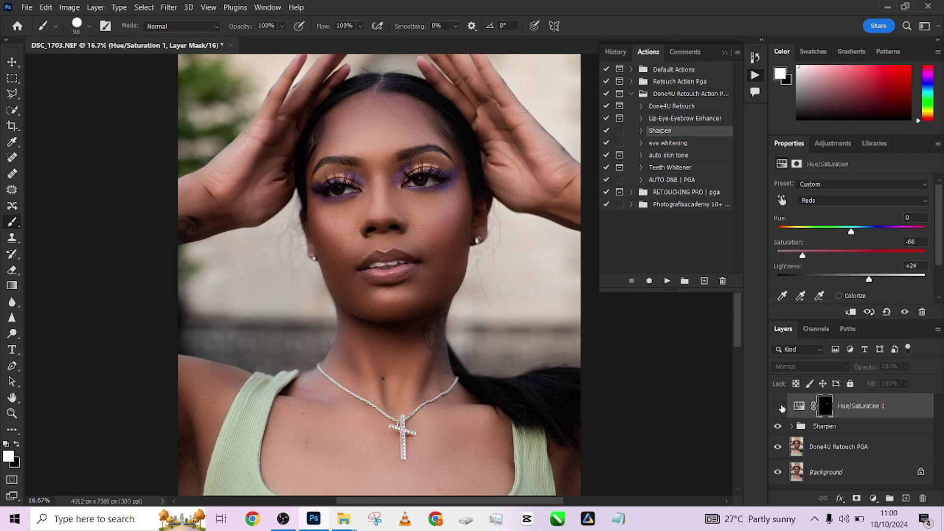
# Zoom out and solo the Background layer to compare, then restore all layers
pyautogui.hotkey('ctrl', '-')
pyautogui.press('v')
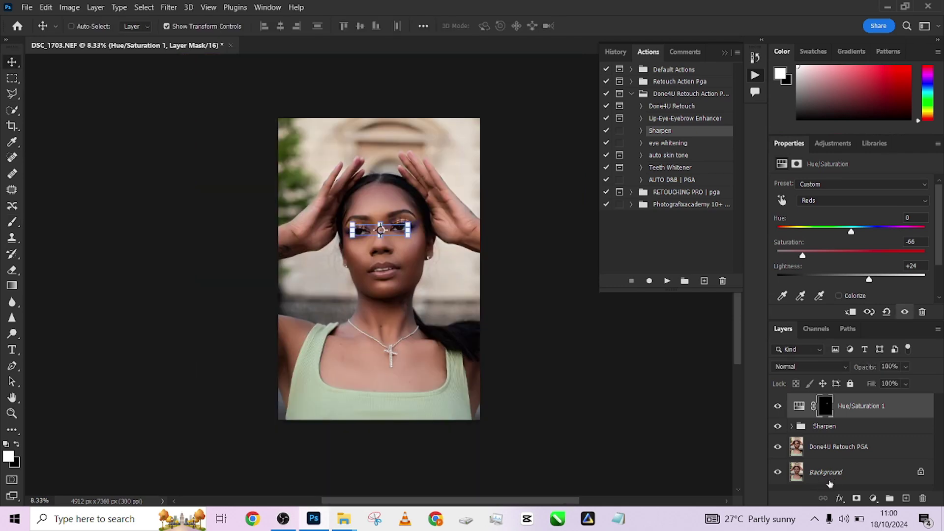
pyautogui.keyDown('alt'); pyautogui.click(779, 474); pyautogui.keyUp('alt')
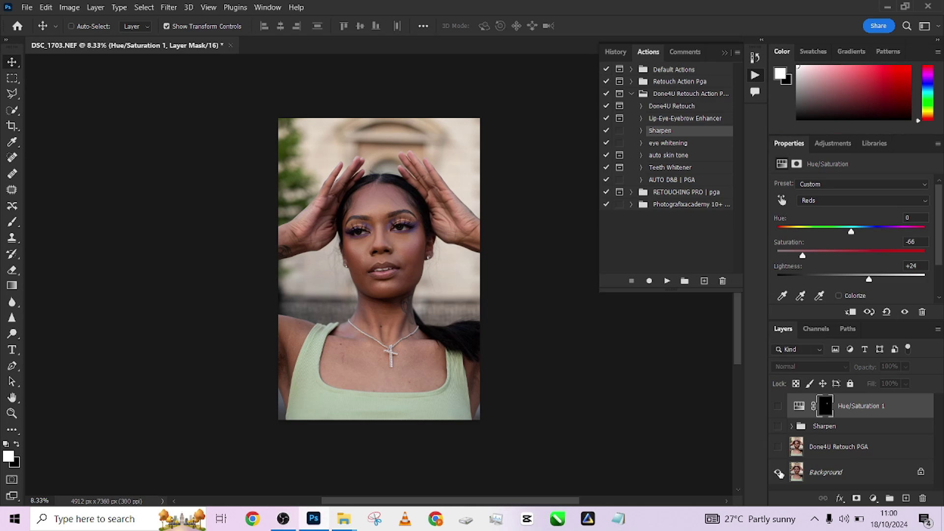
pyautogui.keyDown('alt'); pyautogui.click(779, 474); pyautogui.keyUp('alt')
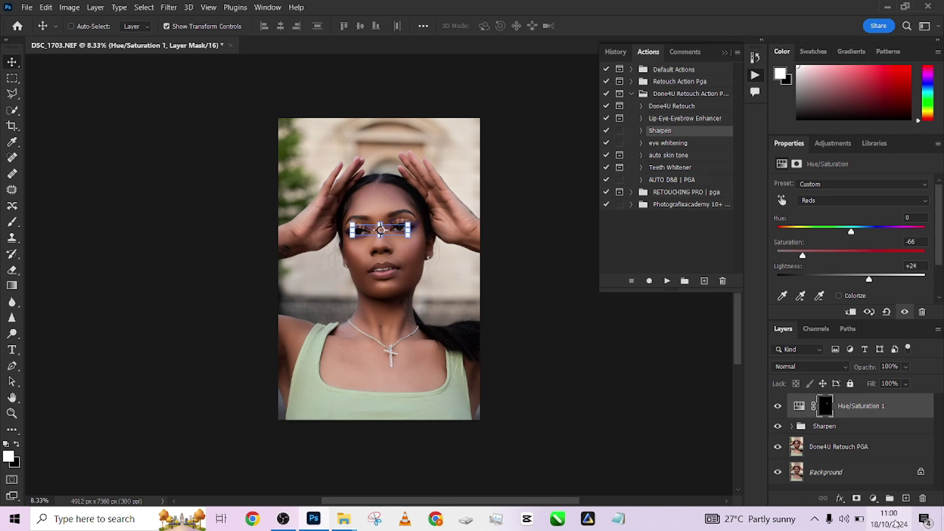
# Stamp all visible layers into a new merged Layer 1 with Ctrl+Shift+Alt+E
pyautogui.moveTo(896, 525)
pyautogui.press('ctrl')
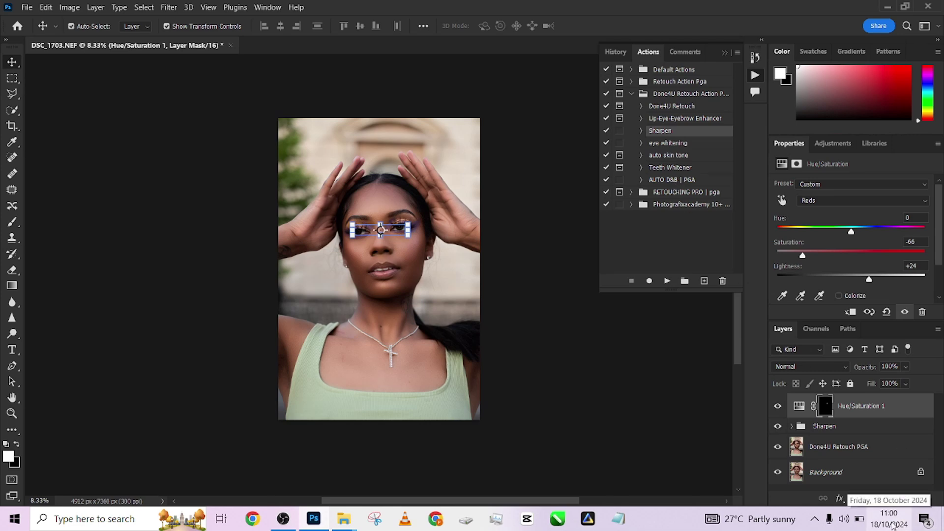
pyautogui.hotkey('ctrl', 'alt', 'shift', 'e')
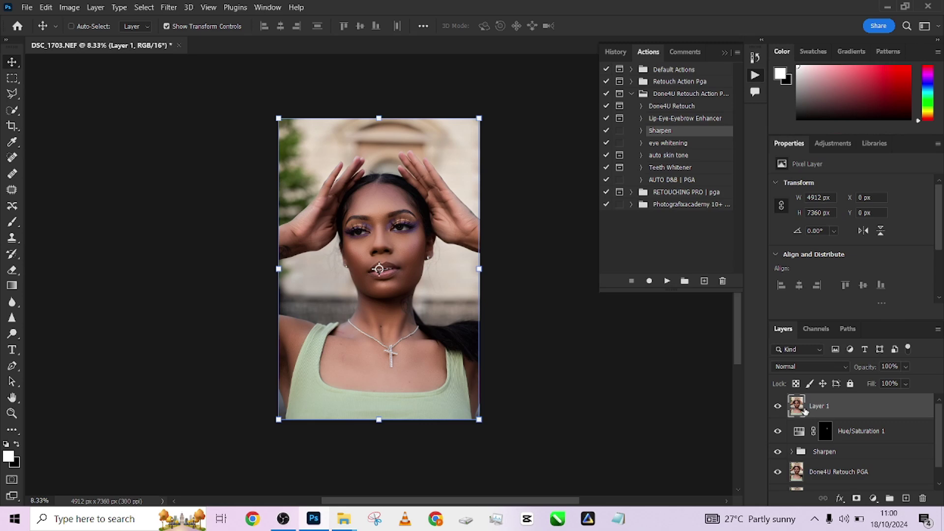
# Play the AUTO D&B | PGA action and enlarge the brush to cover the face
pyautogui.click(674, 180)
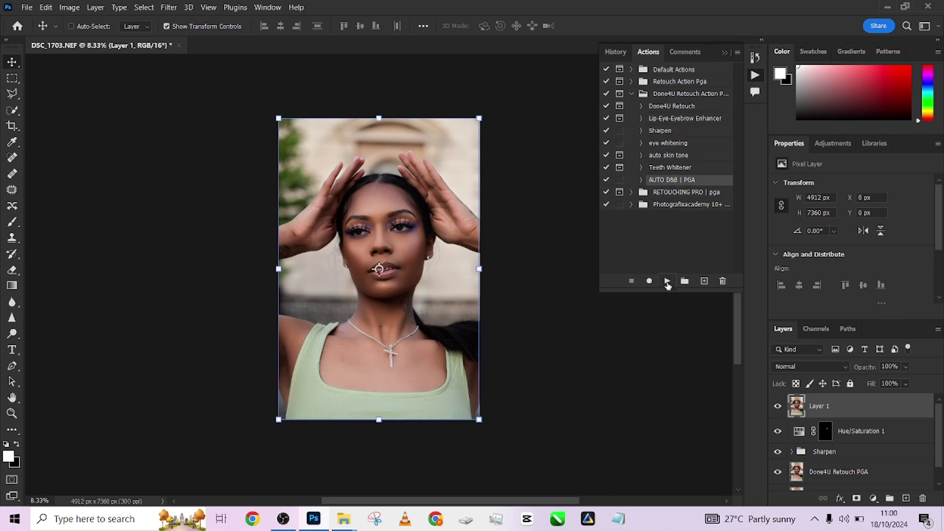
pyautogui.click(667, 282)
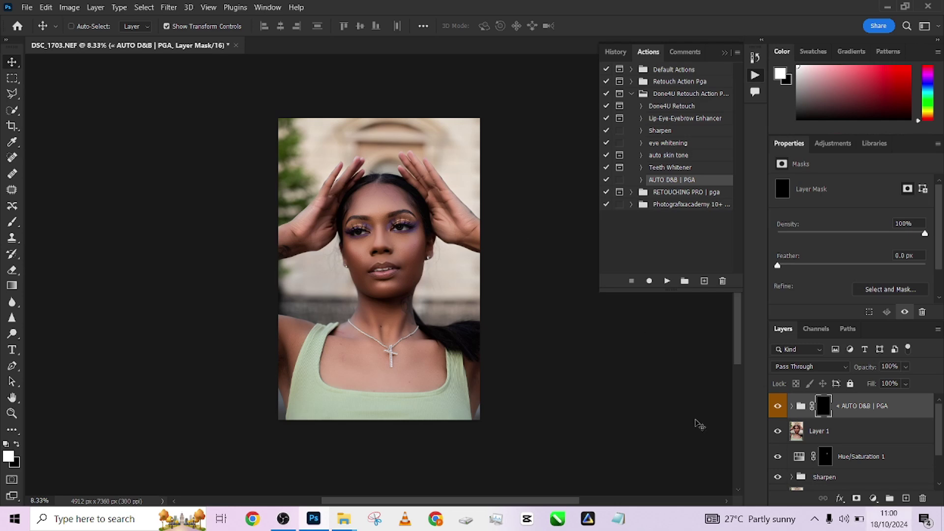
pyautogui.press('b')
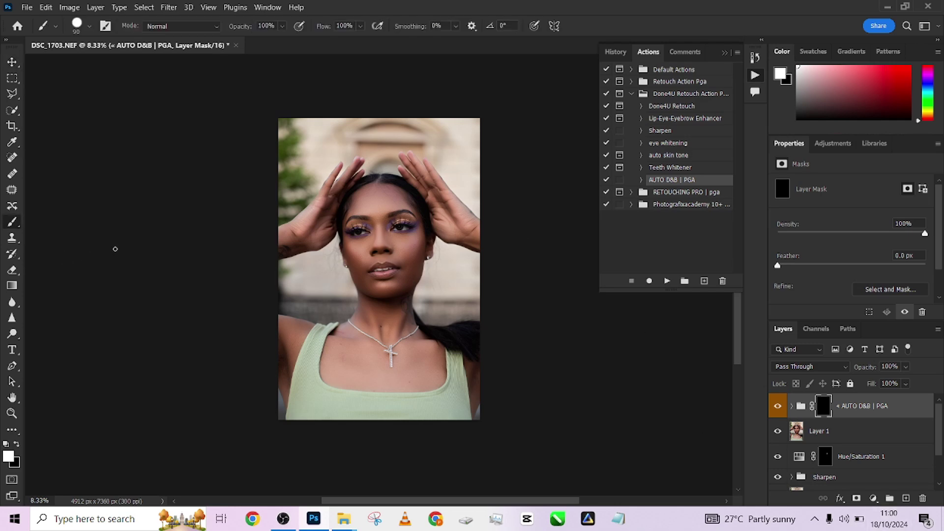
pyautogui.press(']')
pyautogui.press(']')
pyautogui.press(']')
pyautogui.press(']')
pyautogui.press(']')
pyautogui.press(']')
pyautogui.press(']')
pyautogui.press(']')
pyautogui.press(']')
pyautogui.press(']')
pyautogui.press(']')
pyautogui.press(']')
pyautogui.press(']')
pyautogui.press(']')
pyautogui.press(']')
pyautogui.press(']')
pyautogui.press(']')
pyautogui.press(']')
pyautogui.press(']')
pyautogui.press(']')
pyautogui.press(']')
pyautogui.press(']')
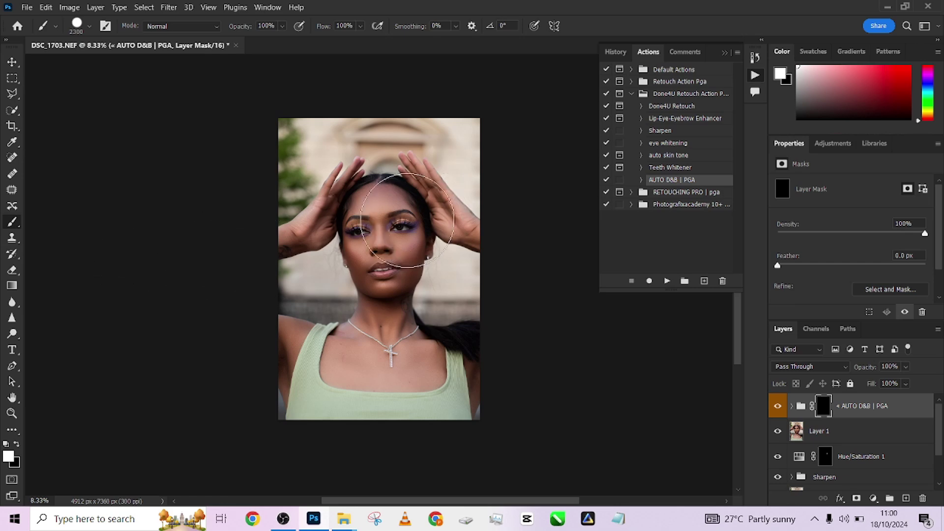
# Switch to a Soft Round brush and invert the AUTO D&B | PGA group mask to white
pyautogui.moveTo(411, 219); pyautogui.dragTo(373, 273)
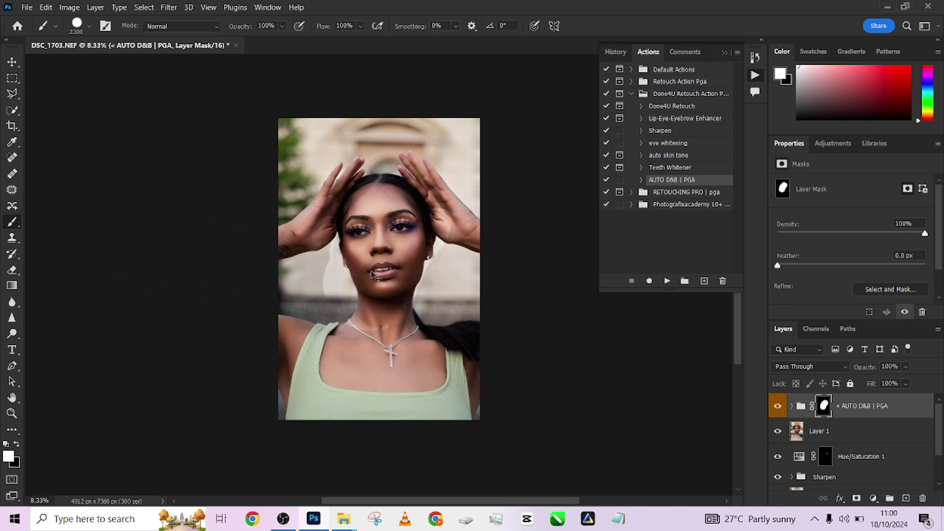
pyautogui.click(89, 26)
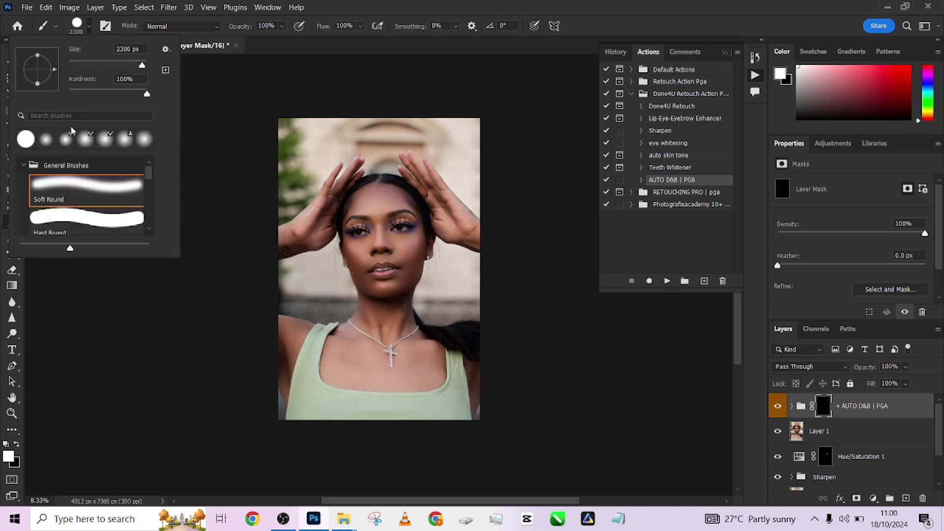
pyautogui.click(59, 183)
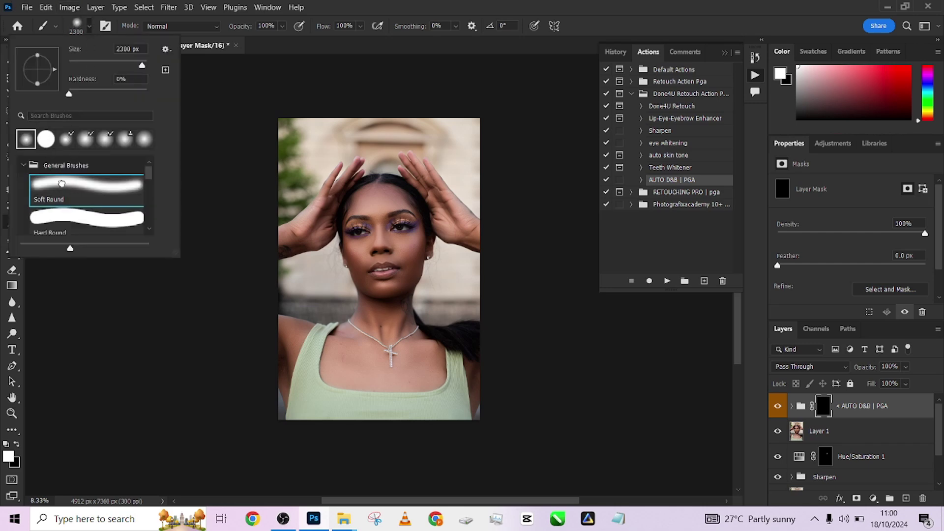
pyautogui.click(387, 6)
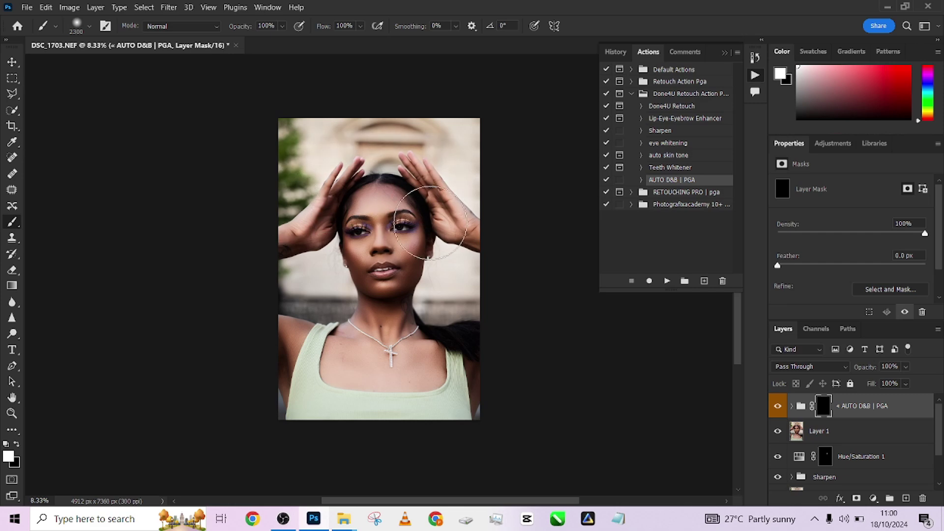
pyautogui.hotkey('ctrl', 'i')
# Set the AUTO D&B | PGA group opacity to 47%, toggling its visibility to compare
pyautogui.press('v')
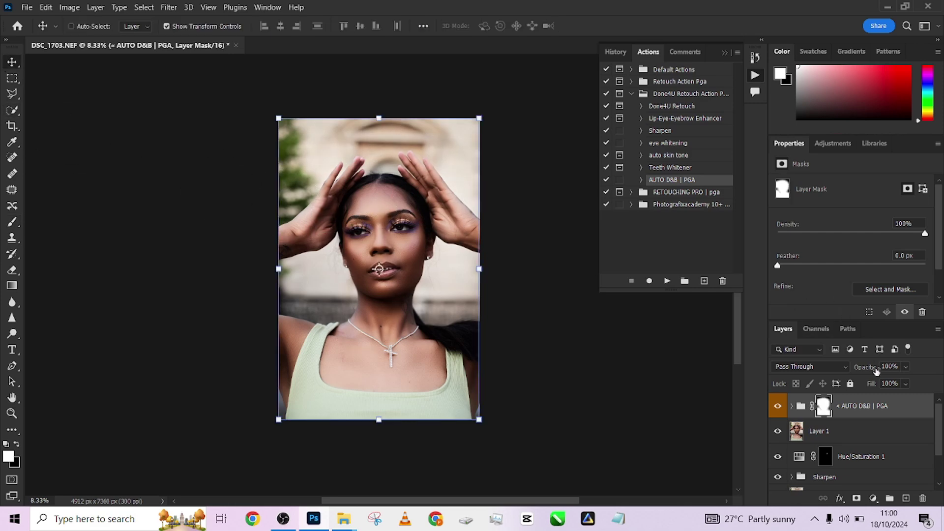
pyautogui.click(905, 367)
pyautogui.moveTo(902, 381); pyautogui.dragTo(884, 382)
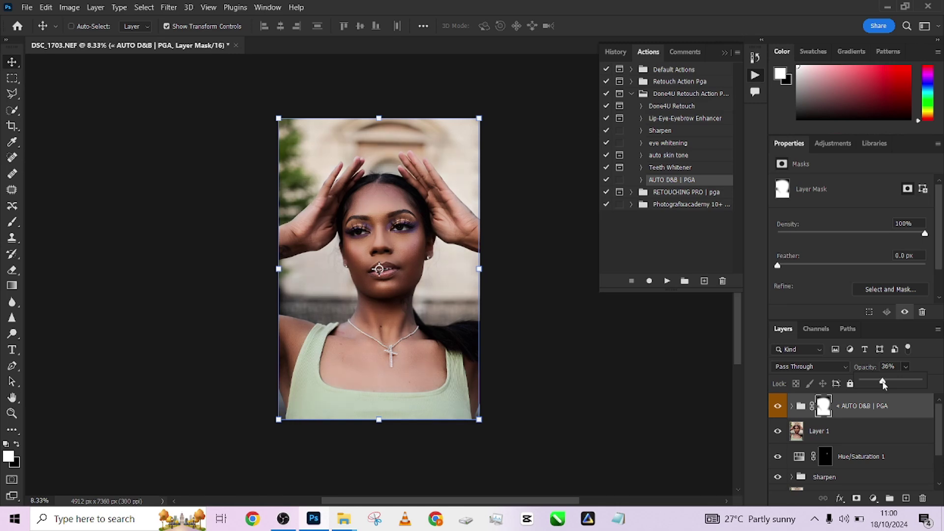
pyautogui.click(778, 408)
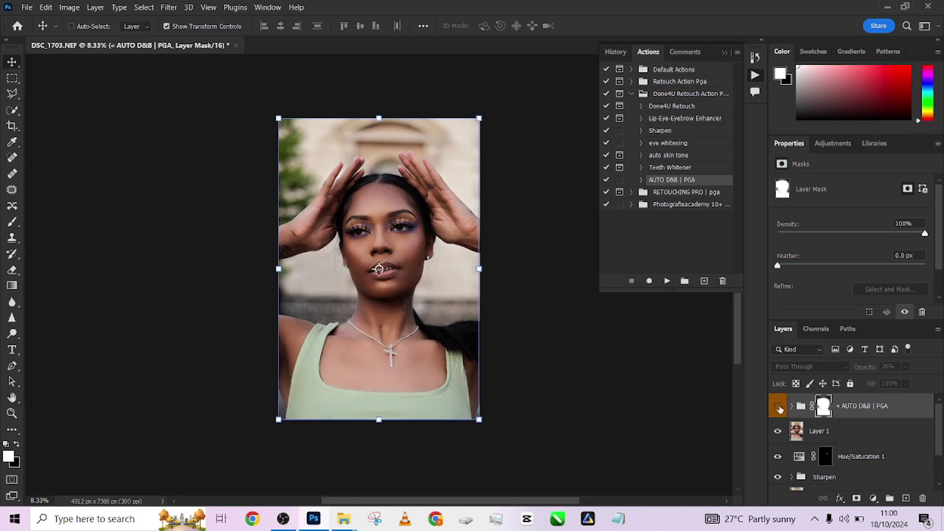
pyautogui.click(779, 407)
pyautogui.click(906, 367)
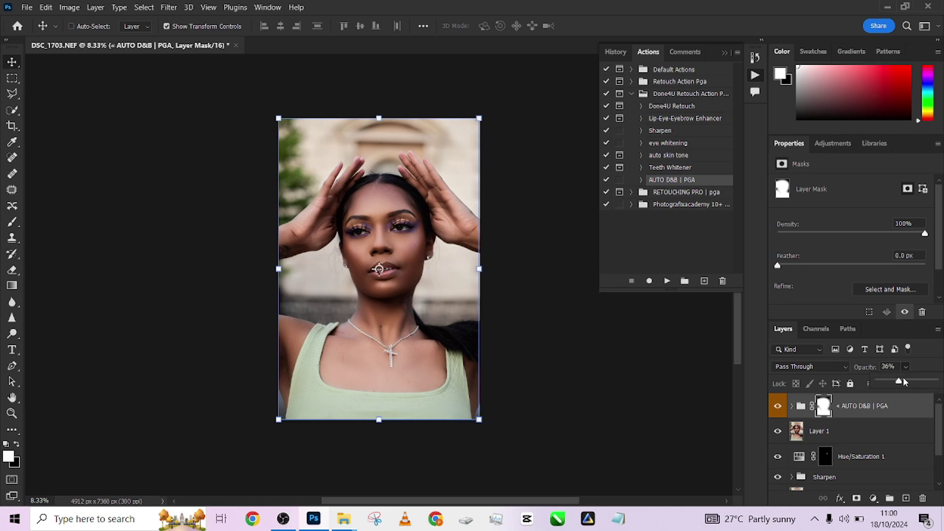
pyautogui.click(903, 381)
pyautogui.click(778, 407)
pyautogui.click(777, 407)
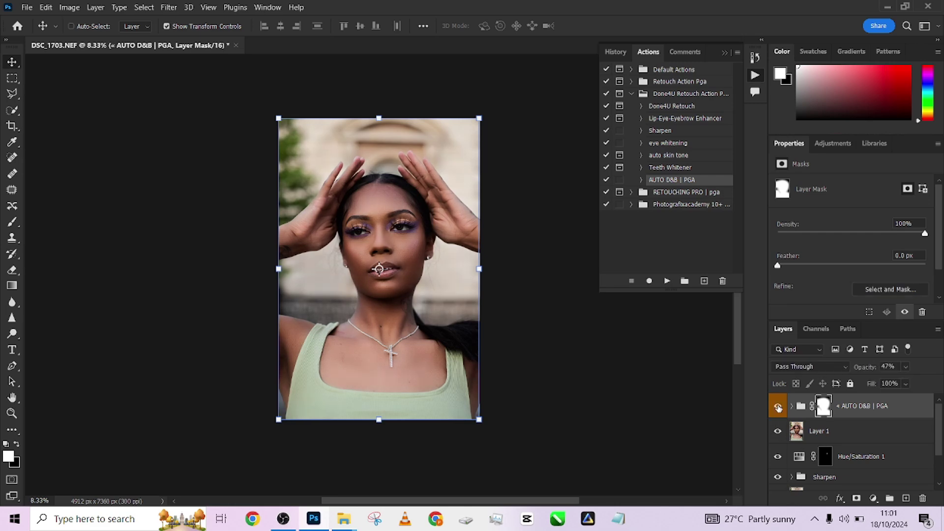
pyautogui.moveTo(739, 321); pyautogui.dragTo(739, 329)
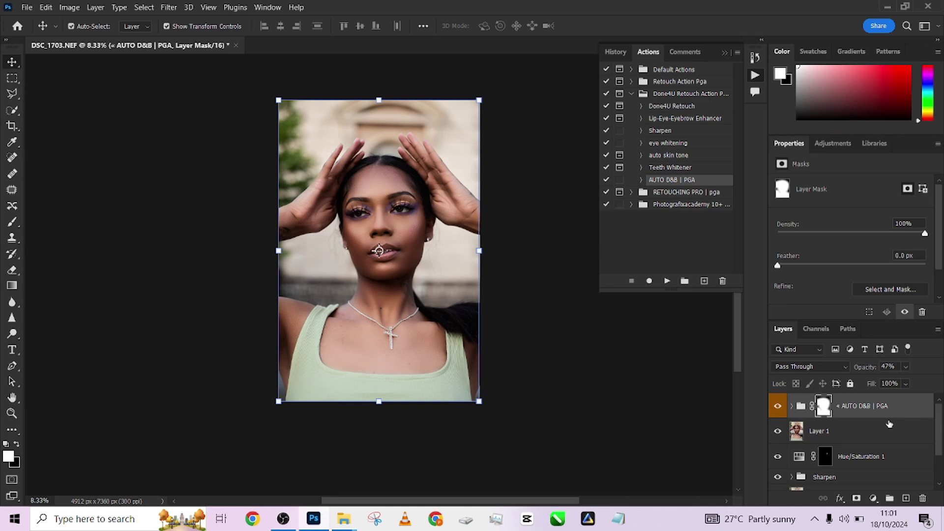
# Stamp visible layers into Layer 2 and open it in the Camera Raw Filter
pyautogui.hotkey('ctrl', 'shift', 'alt', 'e')
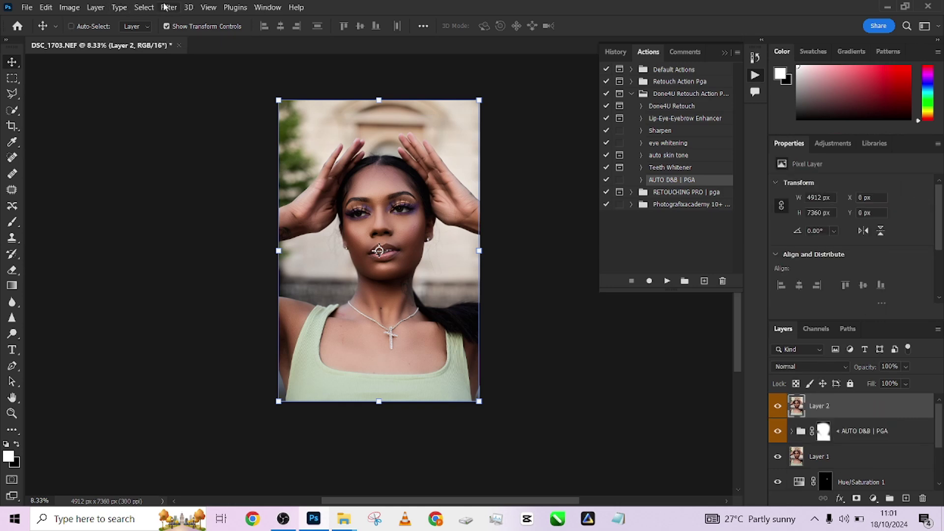
pyautogui.click(167, 7)
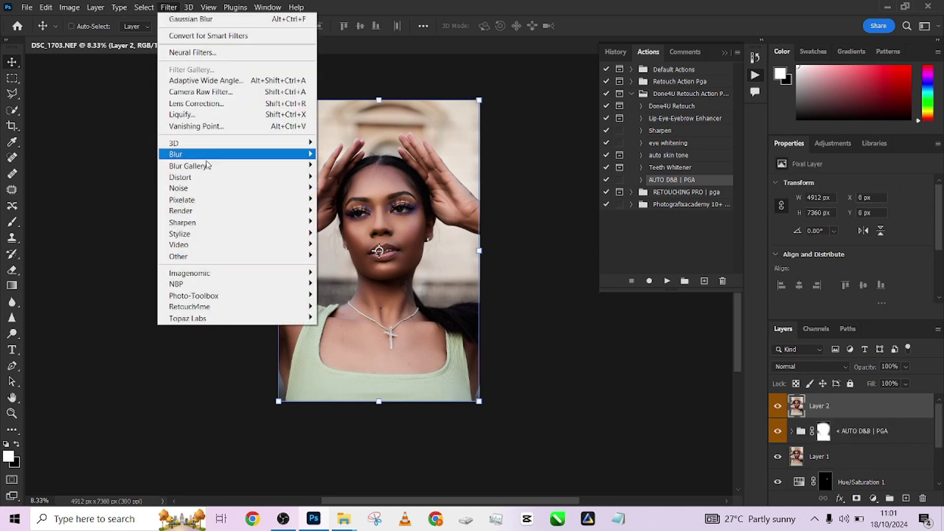
pyautogui.click(196, 94)
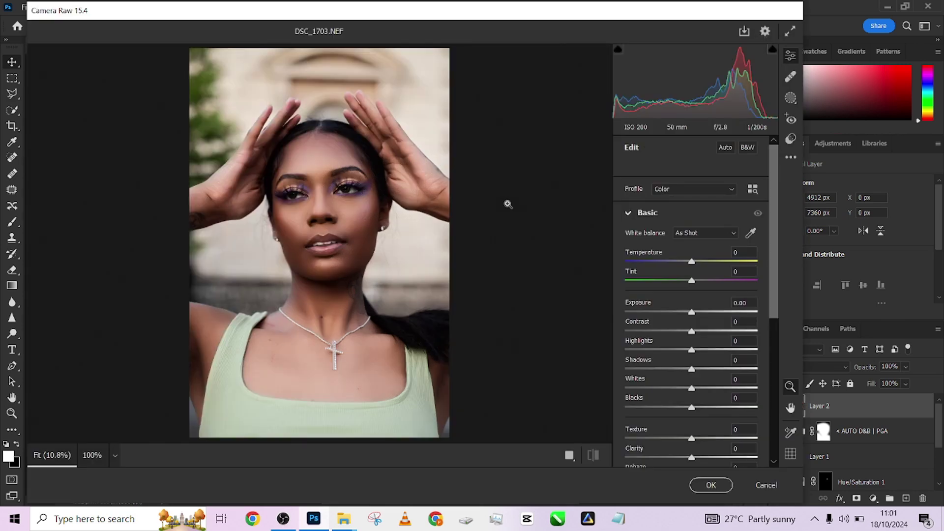
# Set Effects Vignetting to -33, checking before and after views along the way
pyautogui.moveTo(774, 189); pyautogui.dragTo(775, 301)
pyautogui.scroll(-5, 639, 386)
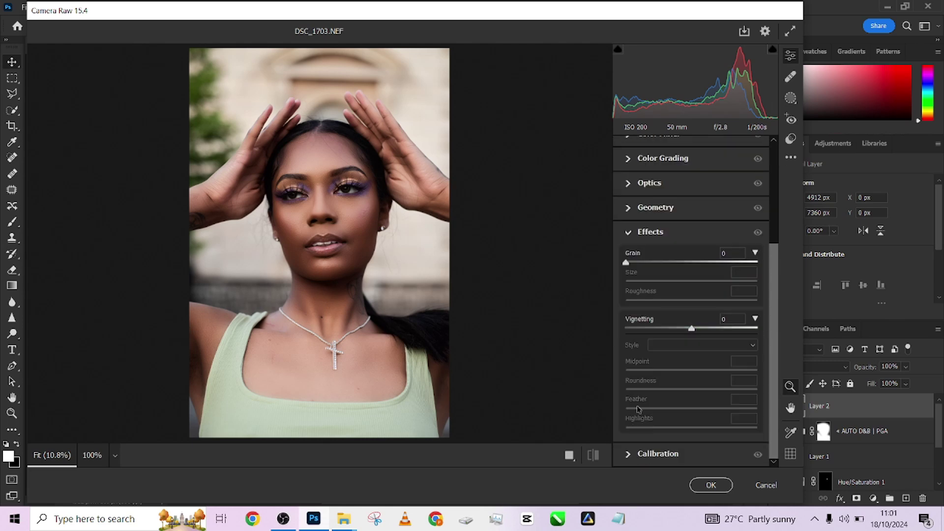
pyautogui.moveTo(692, 331); pyautogui.dragTo(662, 328)
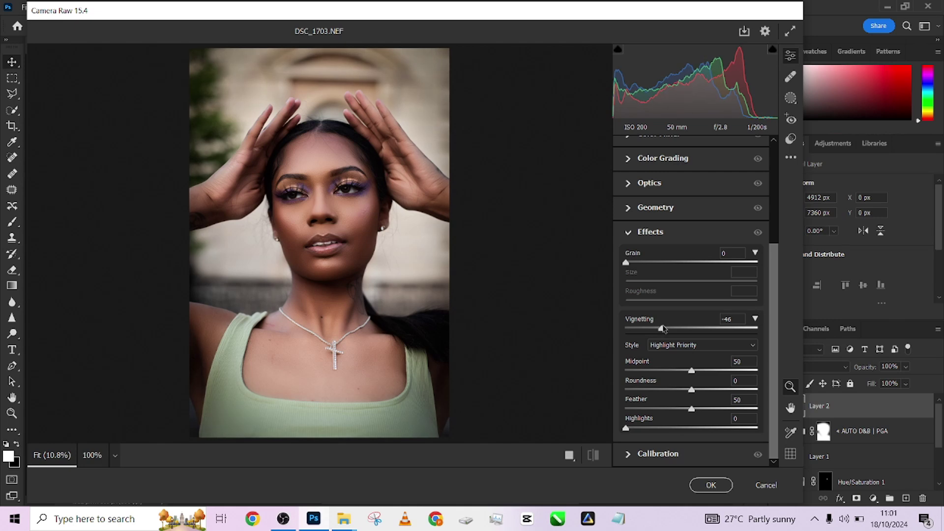
pyautogui.click(598, 461)
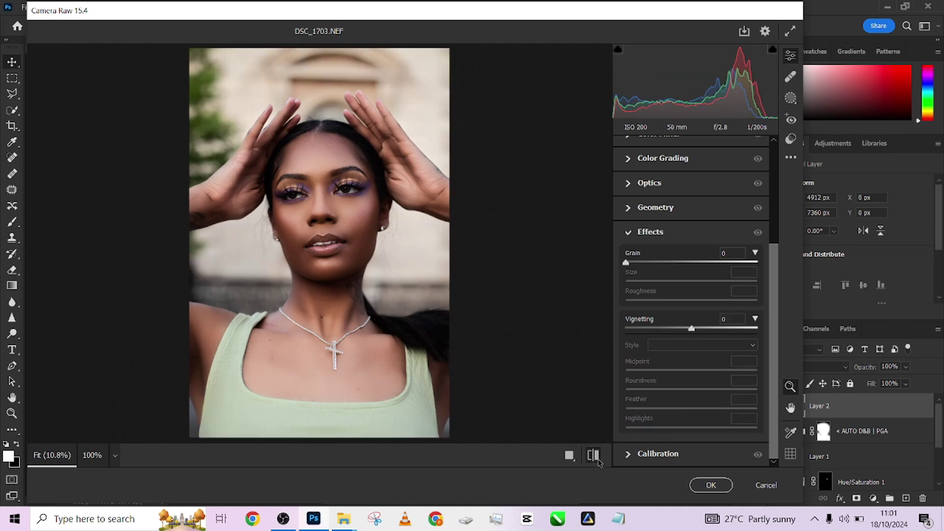
pyautogui.click(598, 461)
pyautogui.moveTo(662, 329); pyautogui.dragTo(672, 330)
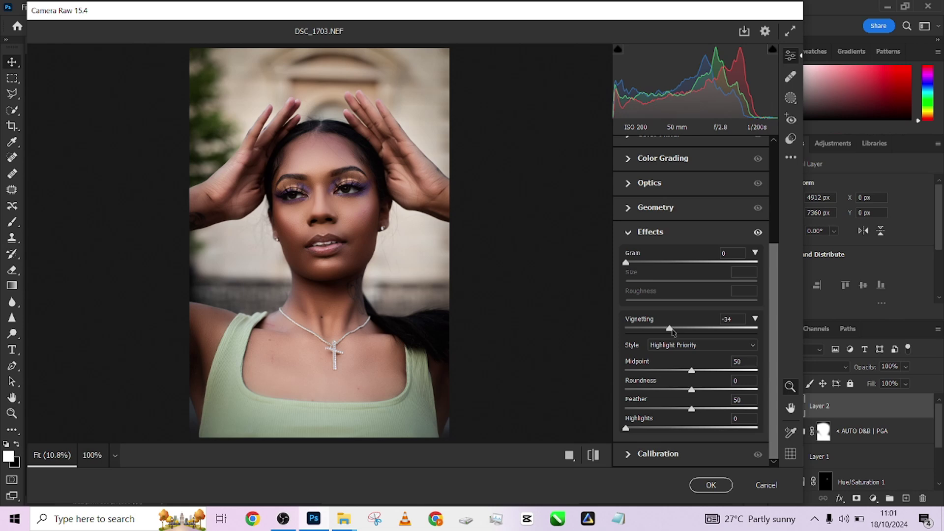
pyautogui.click(594, 456)
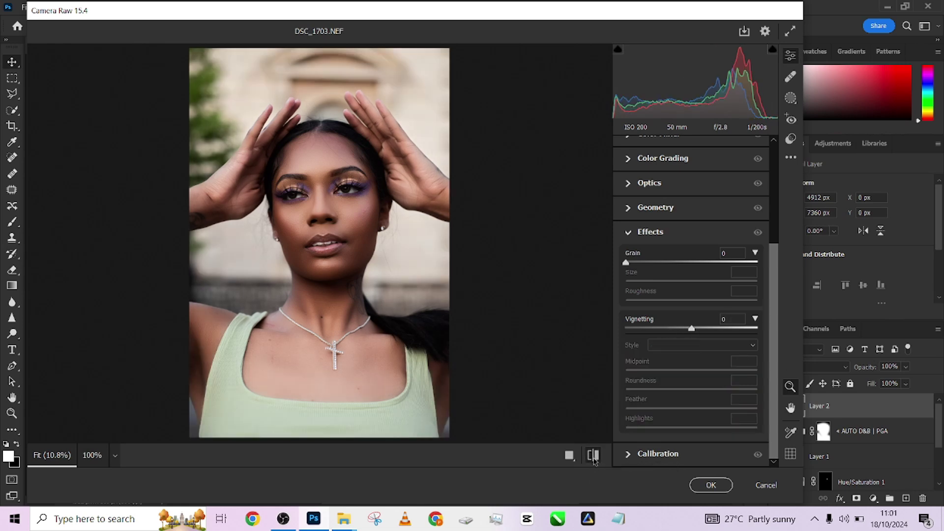
pyautogui.click(593, 456)
pyautogui.moveTo(669, 329); pyautogui.dragTo(670, 329)
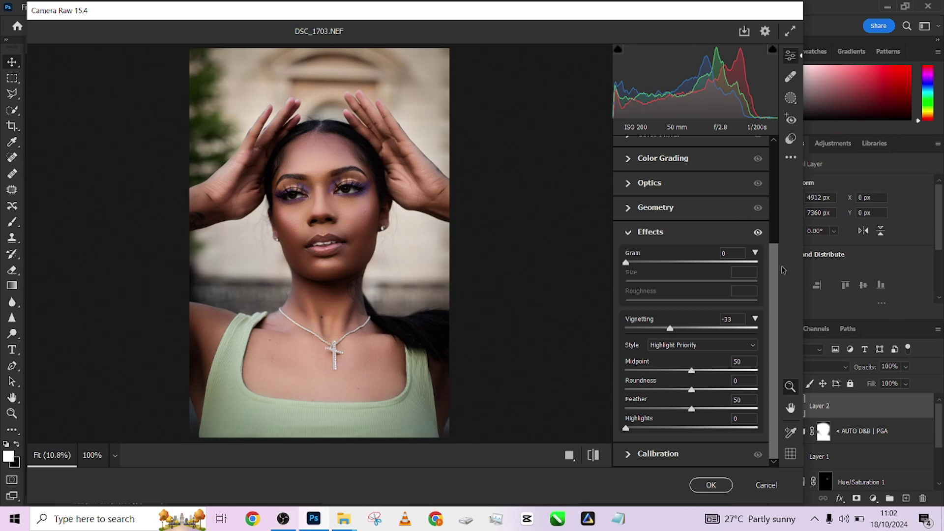
# Add Detail Sharpening of 13 and apply the Camera Raw edits to Layer 2
pyautogui.scroll(6, 648, 245)
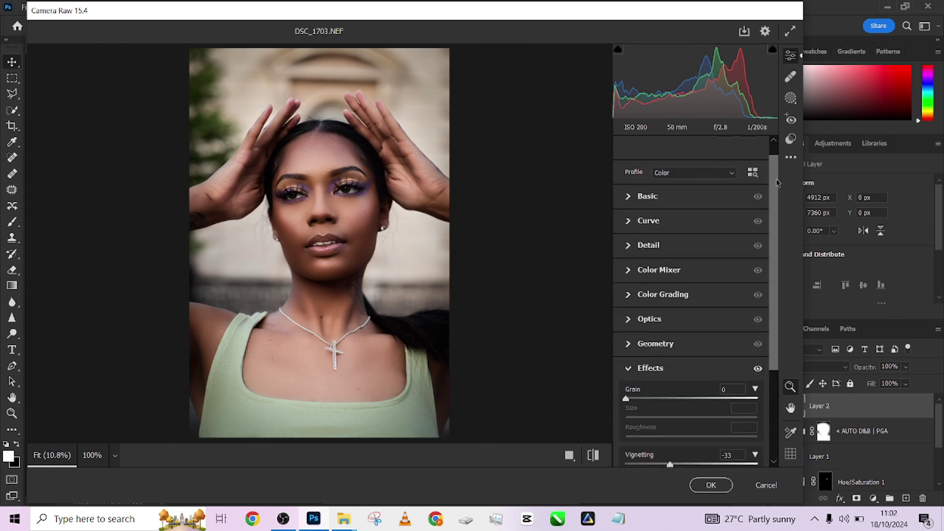
pyautogui.click(629, 252)
pyautogui.moveTo(637, 292); pyautogui.dragTo(638, 293)
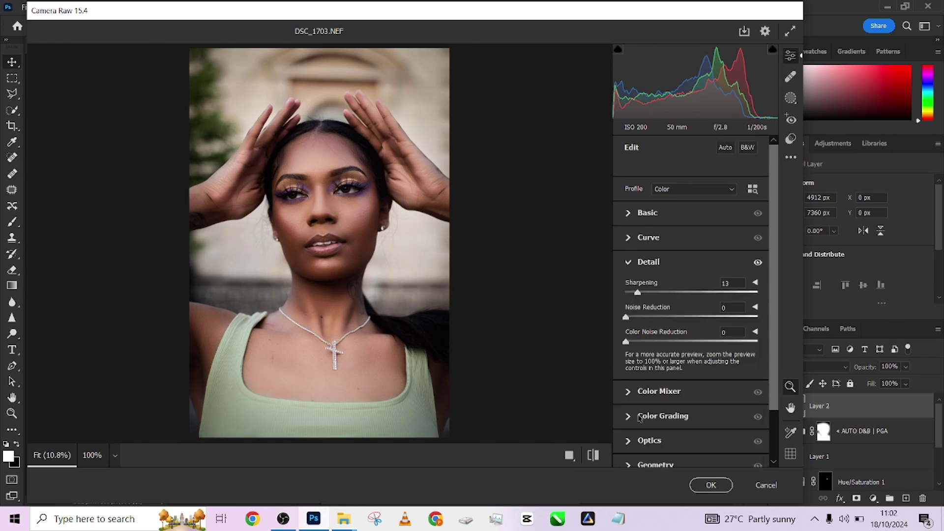
pyautogui.click(711, 485)
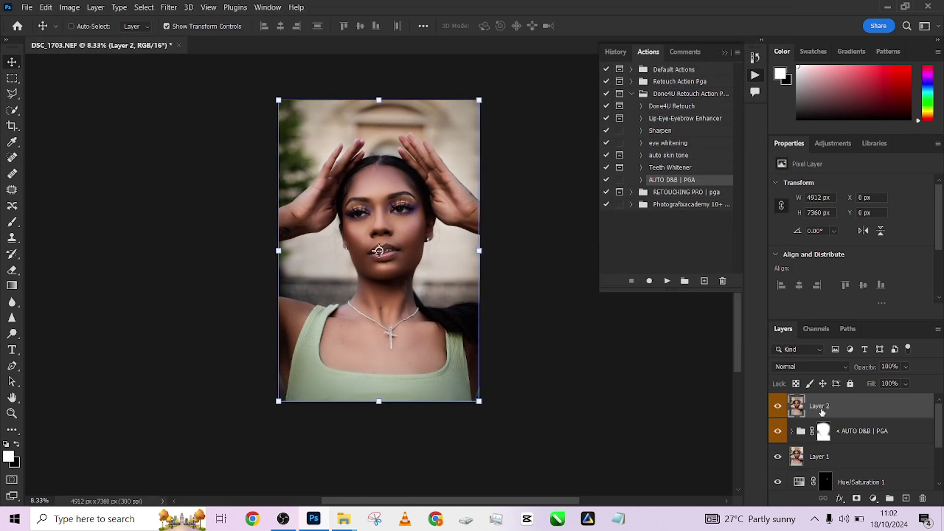
# Solo the Background layer to compare, restore all layers, and collapse the Actions panel
pyautogui.scroll(-3, 884, 442)
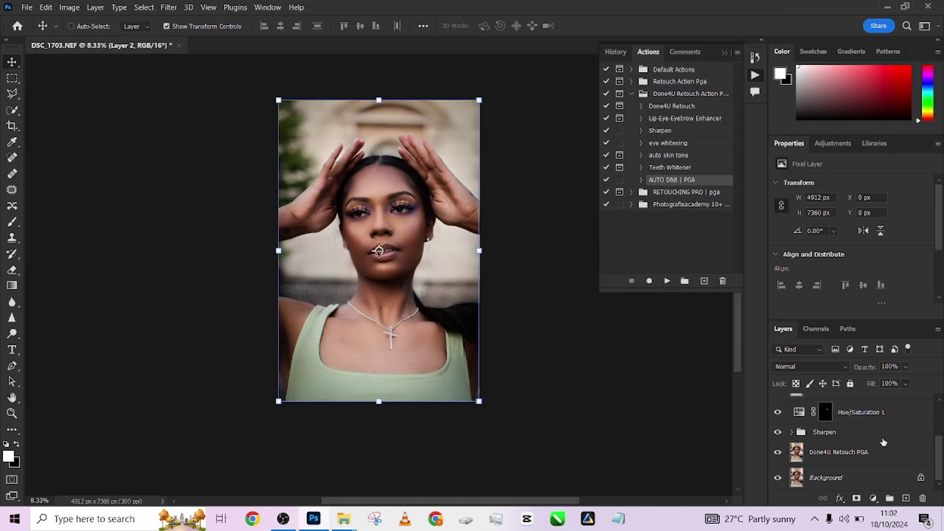
pyautogui.keyDown('alt'); pyautogui.click(777, 477); pyautogui.keyUp('alt')
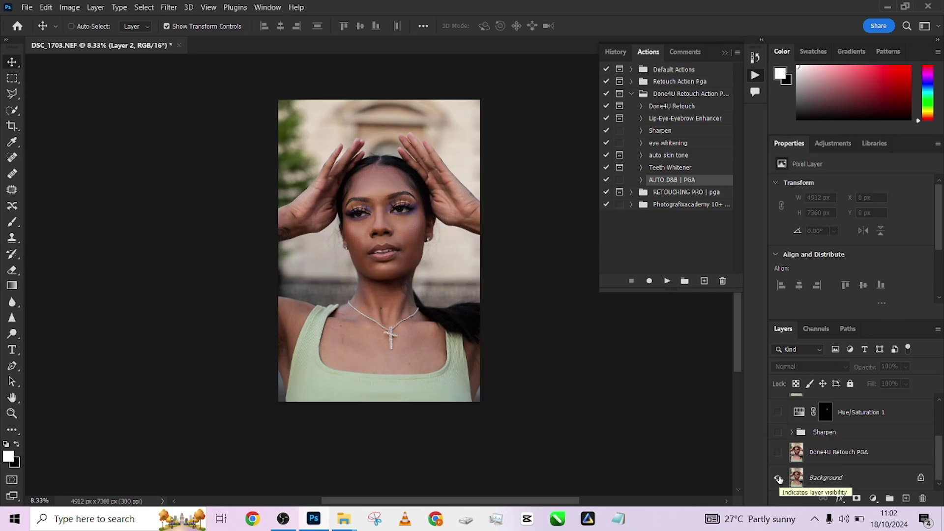
pyautogui.keyDown('alt'); pyautogui.click(778, 478); pyautogui.keyUp('alt')
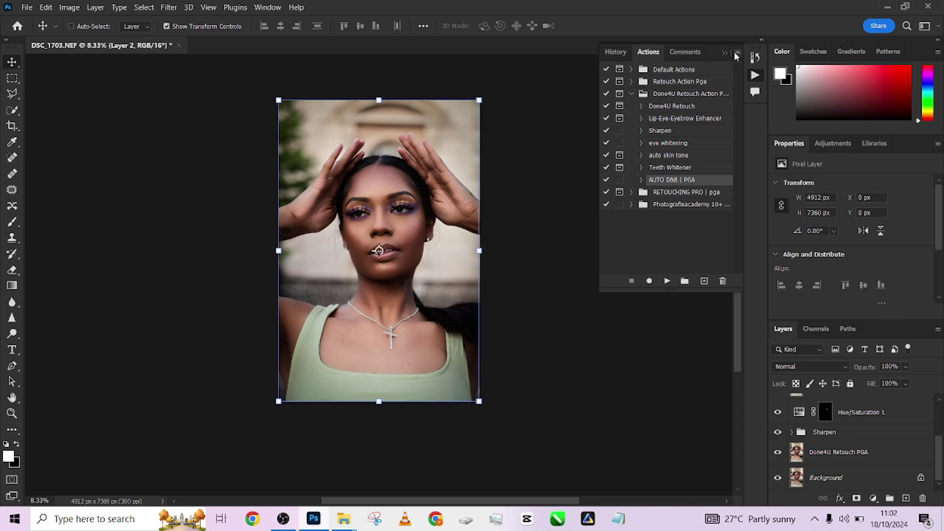
pyautogui.click(725, 52)
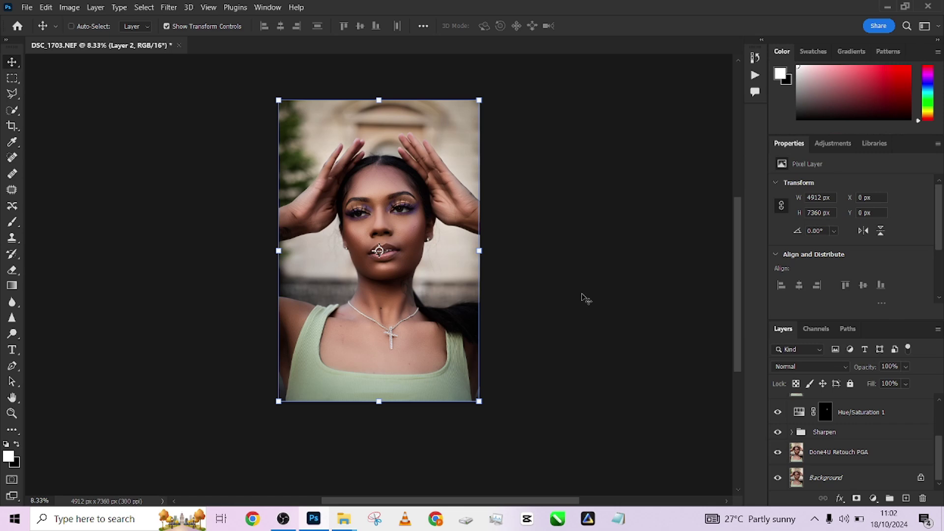
# Compare the unretouched original with the final retouch again, zoomed in closer
pyautogui.scroll(2, 855, 431)
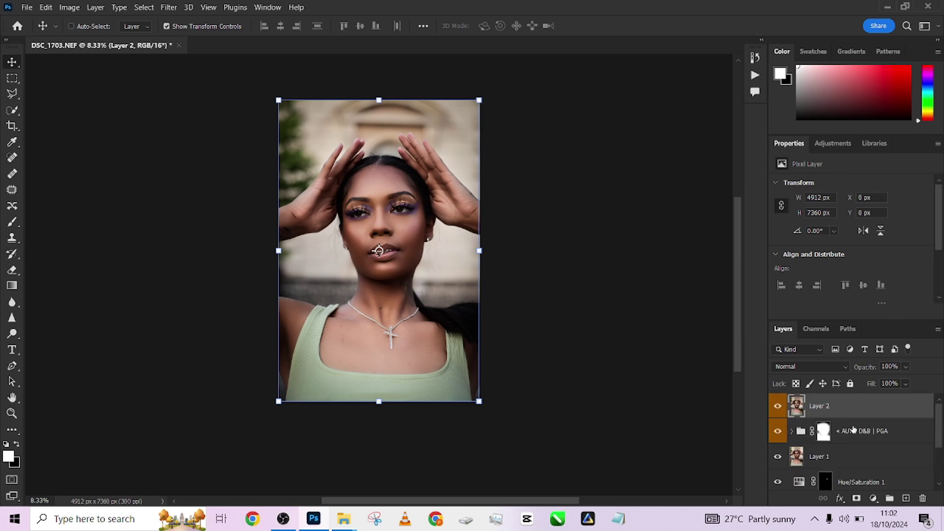
pyautogui.scroll(-2, 856, 431)
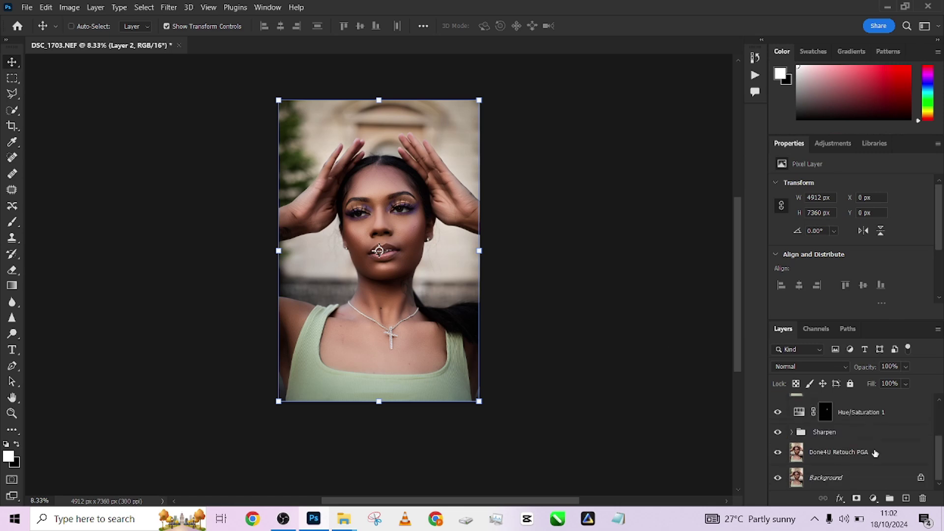
pyautogui.scroll(2, 868, 449)
pyautogui.scroll(-2, 881, 441)
pyautogui.keyDown('alt'); pyautogui.click(778, 477); pyautogui.keyUp('alt')
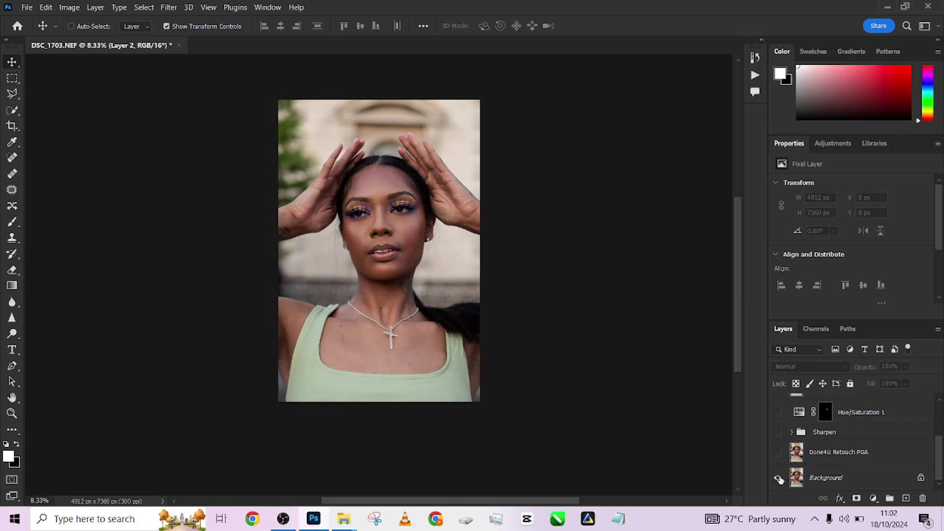
pyautogui.hotkey('ctrl', '+')
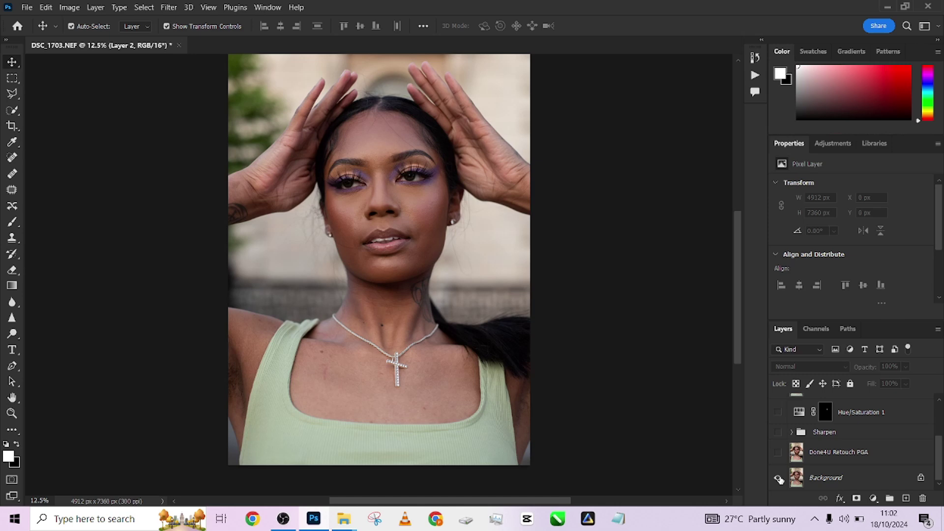
pyautogui.keyDown('alt'); pyautogui.click(778, 478); pyautogui.keyUp('alt')
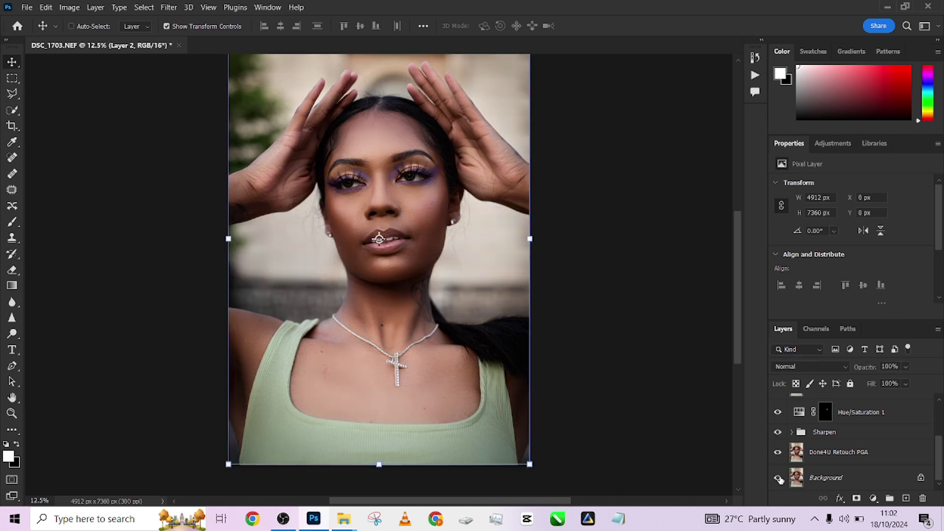
pyautogui.scroll(3, 904, 459)
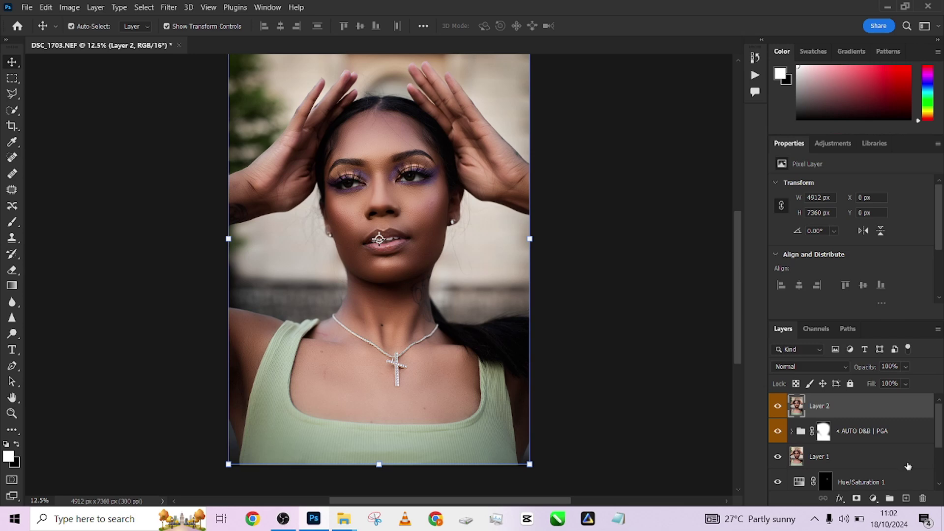
pyautogui.hotkey('ctrl', '-')
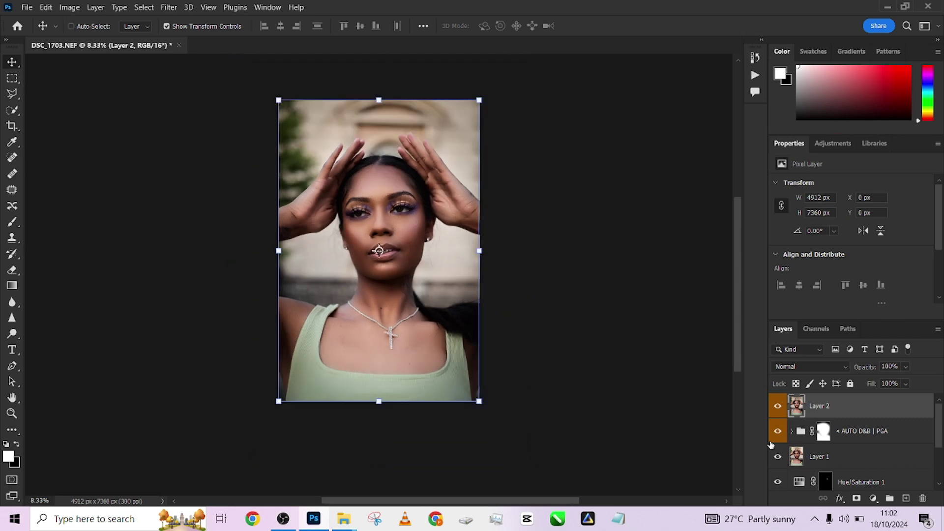